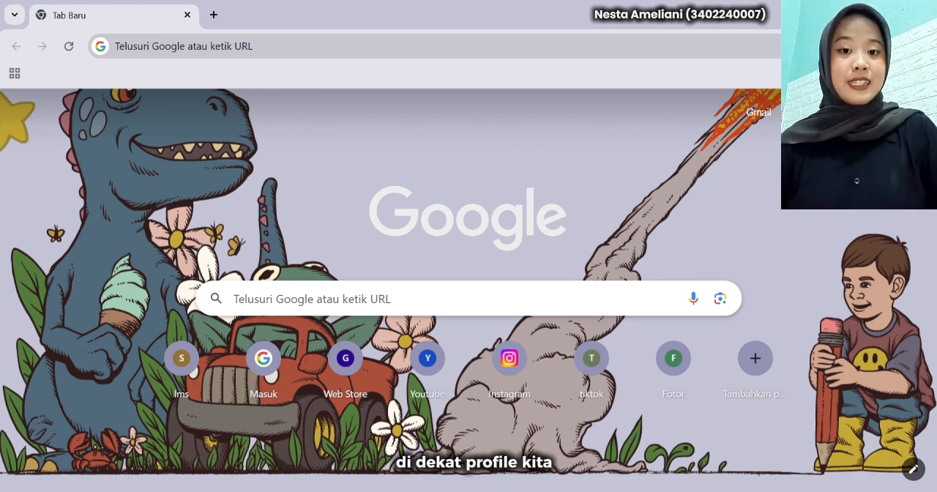
Open Google Forms (Formulir) from the Google apps and create a blank form
left_click(876, 112)
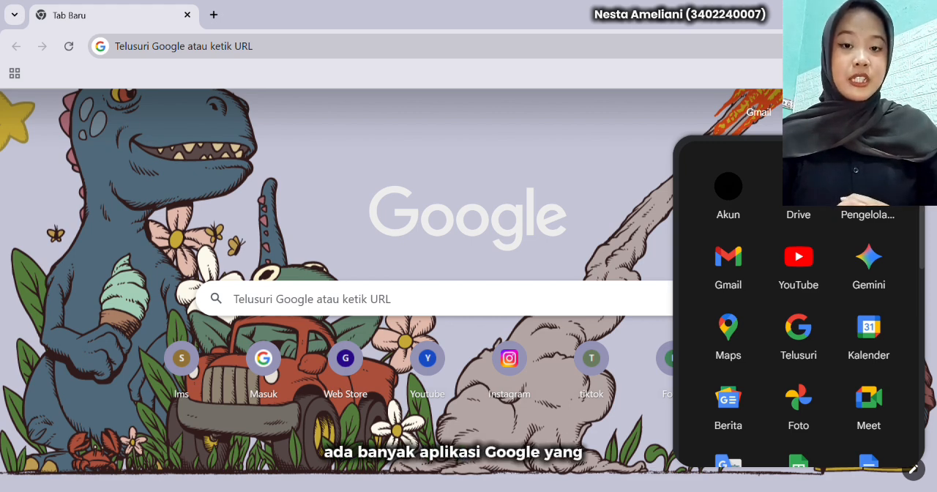
scroll(864, 324, "down", 3)
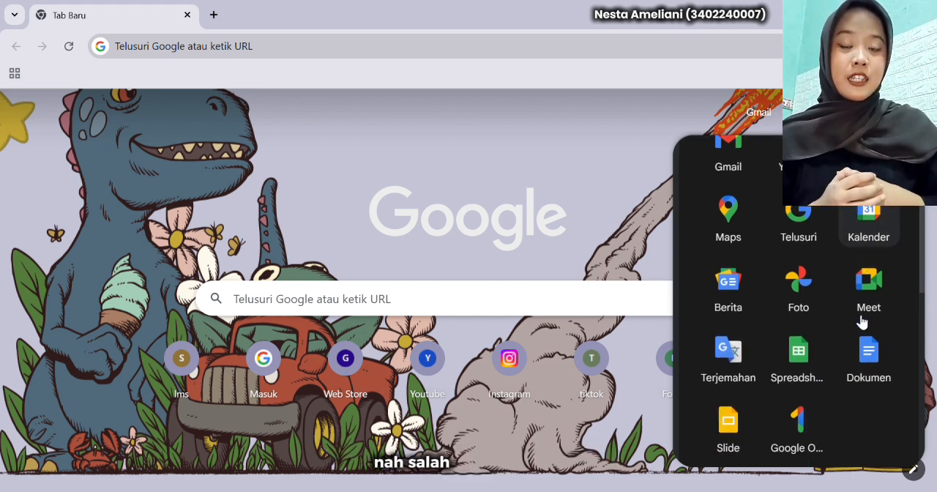
scroll(864, 322, "down", 5)
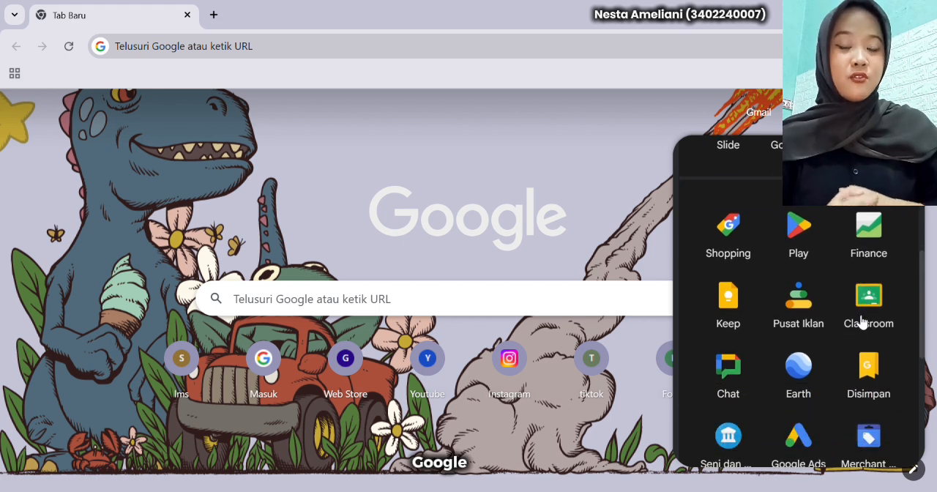
scroll(862, 316, "down", 1)
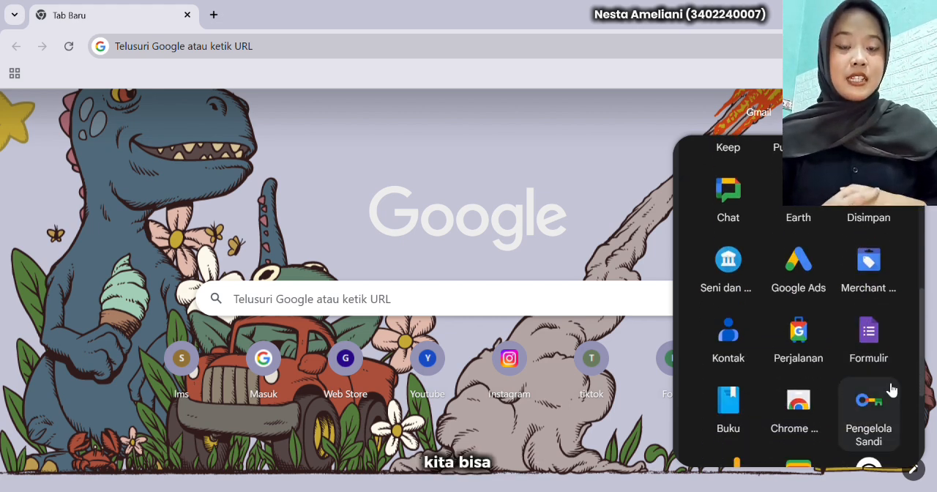
left_click(873, 334)
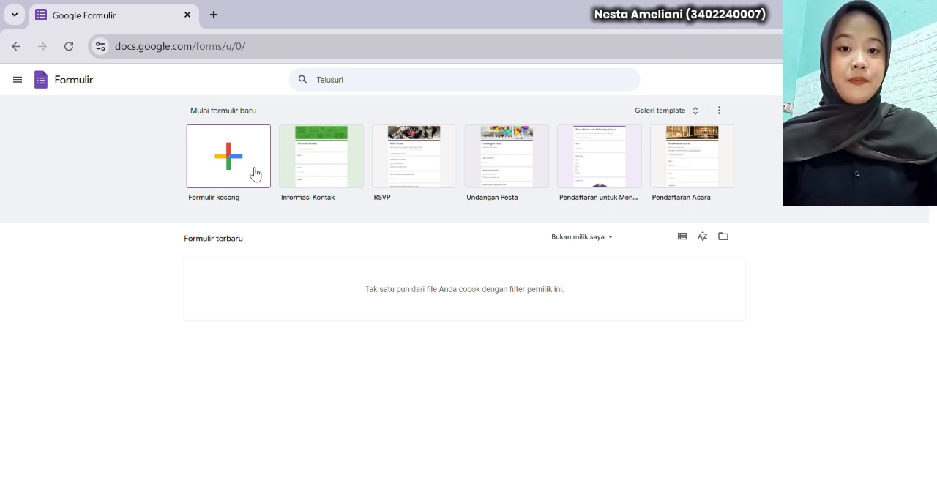
left_click(253, 174)
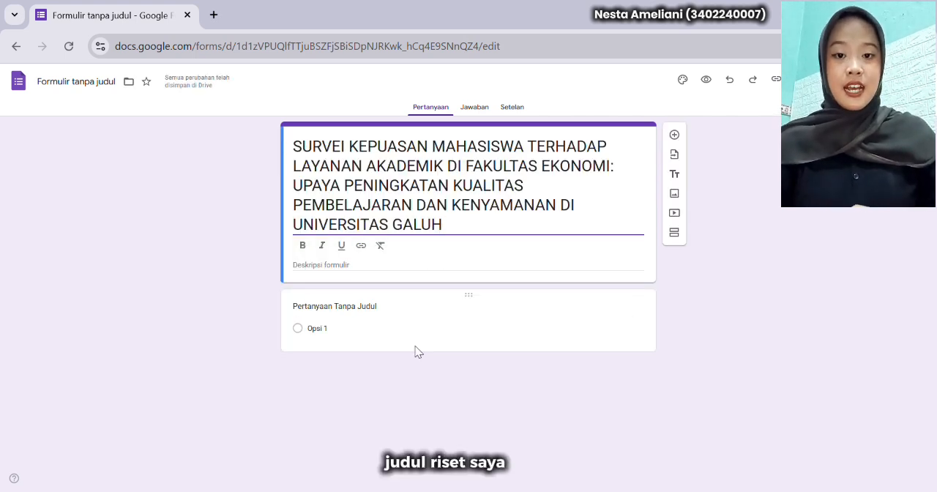
Paste the survey introduction addressed to "Seluruh Mahasiswa Fakultas Ekonomi Universitas Galuh" as the form description
left_click(373, 271)
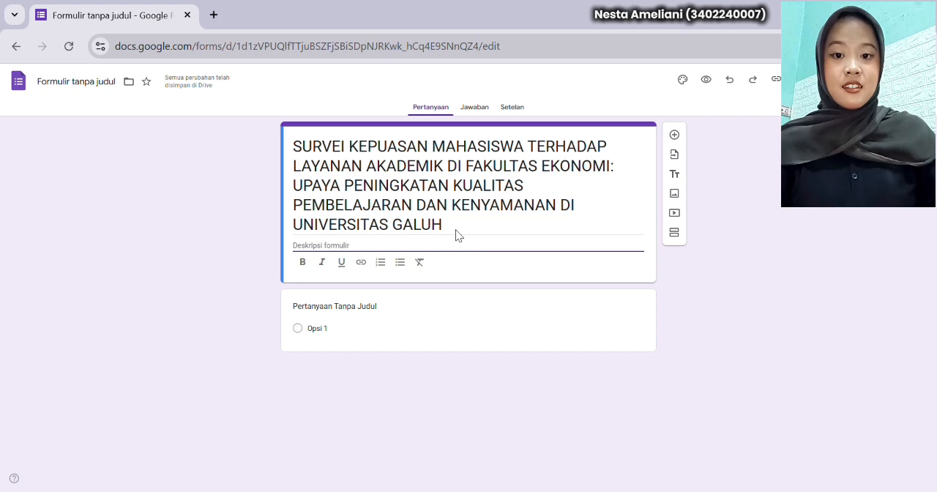
type("Yth. Seluruh Mahasiswa Fakultas Ekonomi Universitas Galuh.  Formulir survei ini merupakan bagian dari riset akademis untuk mengukur sejauh mana tingkat kepuasan terhadap kualitas layanan akademik yang diberikan oleh kampus. Hasil data ini akan dianalisis sebagai kontribusi akademis mahasiswa. Survei ini dibuat sebagai bagian dari tugas Project Mata Kuliah (Literasi Digitan dan Adaptasi Teknologi) oleh: Nesta Ameliani - Manajemen (Semester III).  Partisipasi dan data Anda akan dirahasiakan. Mohon luangkan waktu Anda untuk menjawab dengan jujur dan obyektif. Terima kasih atas kontribusi Anda.")
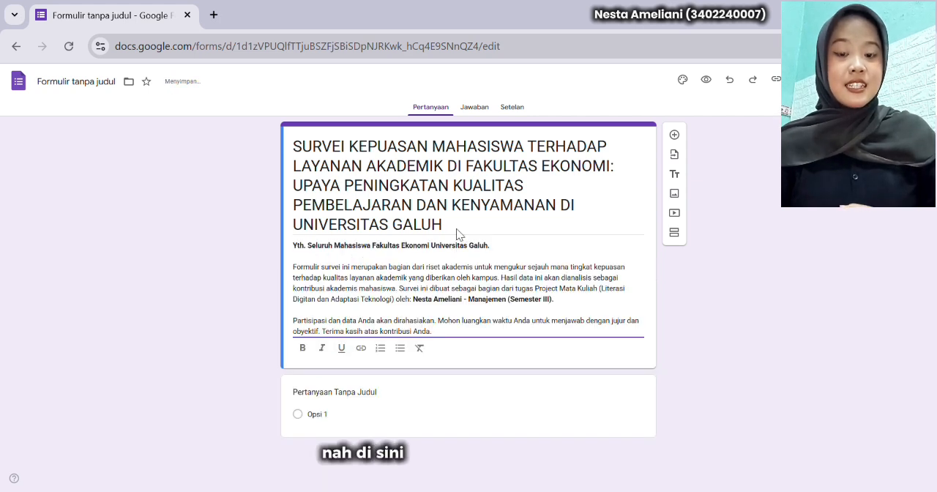
left_click(648, 296)
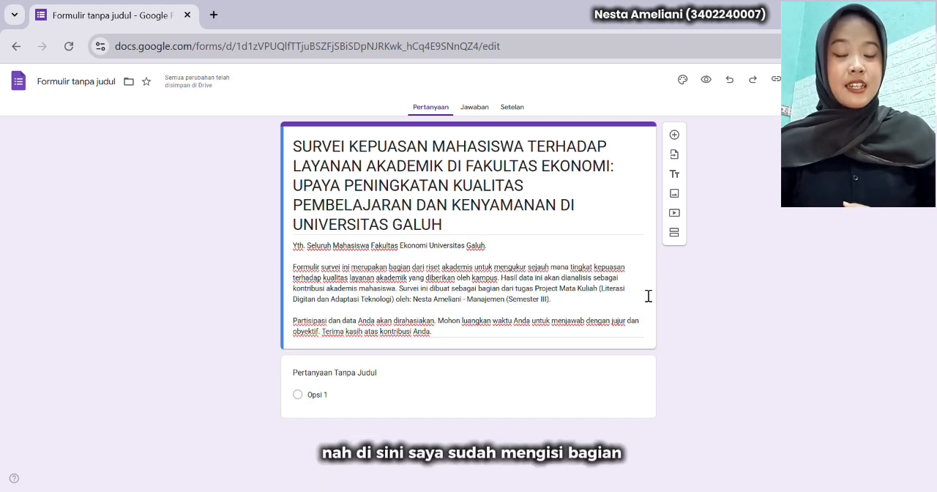
Add a new section after the form introduction and title it "I. Bagian Data Responden"
left_click(675, 233)
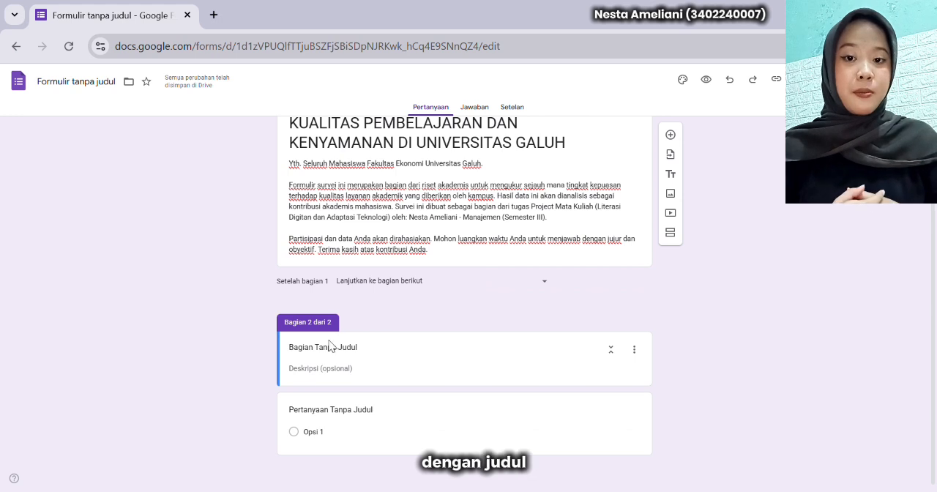
left_click(366, 352)
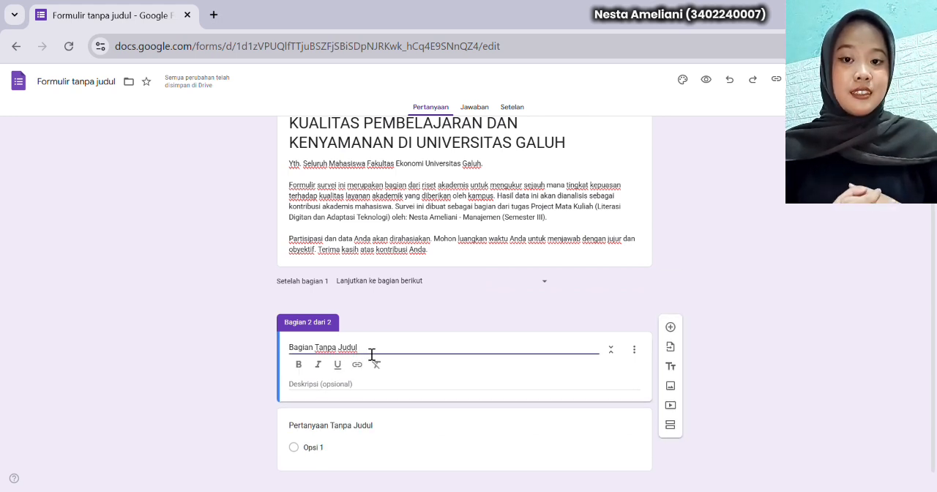
type("I")
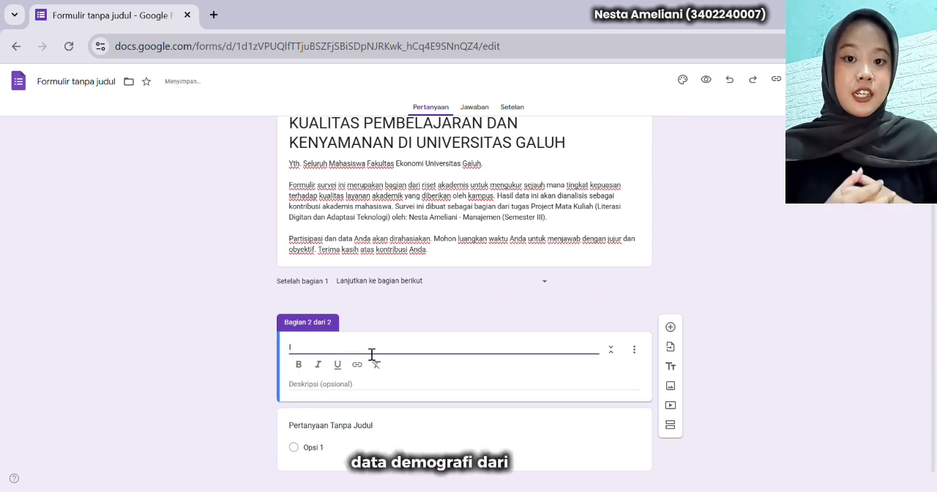
type(". Bag")
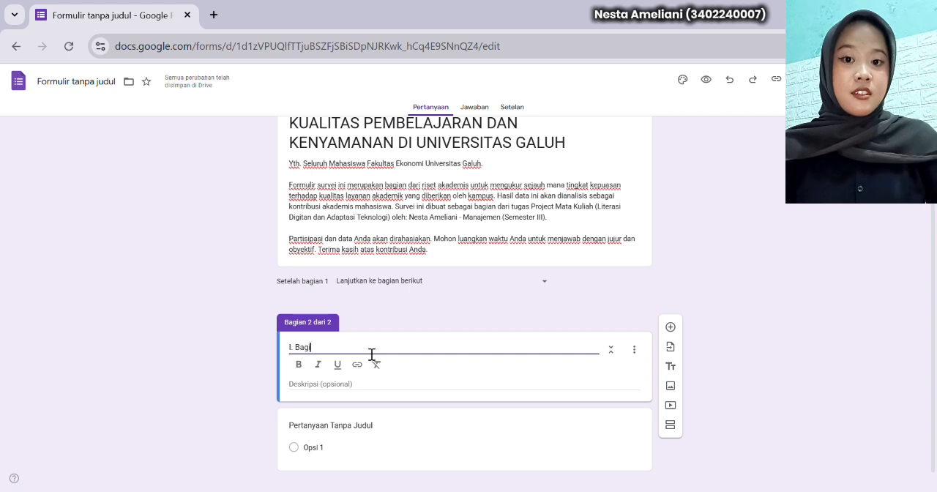
type("ian Da")
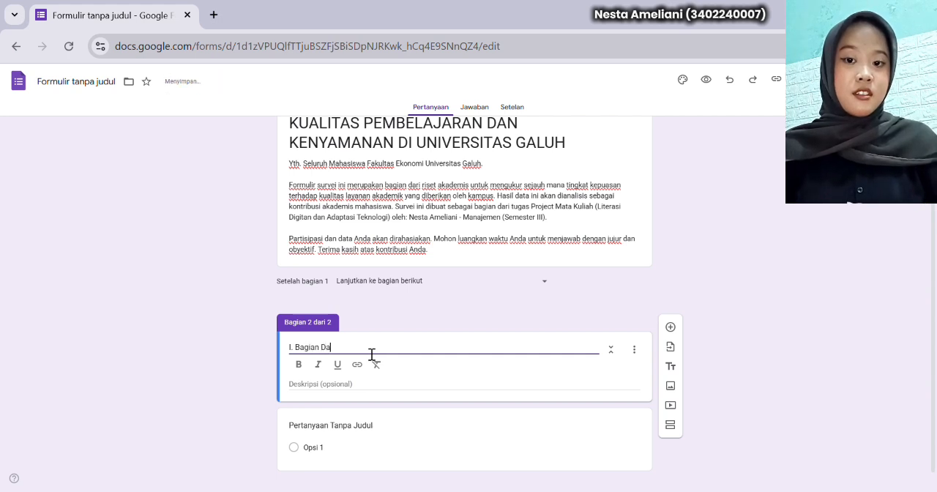
type("ta Respo")
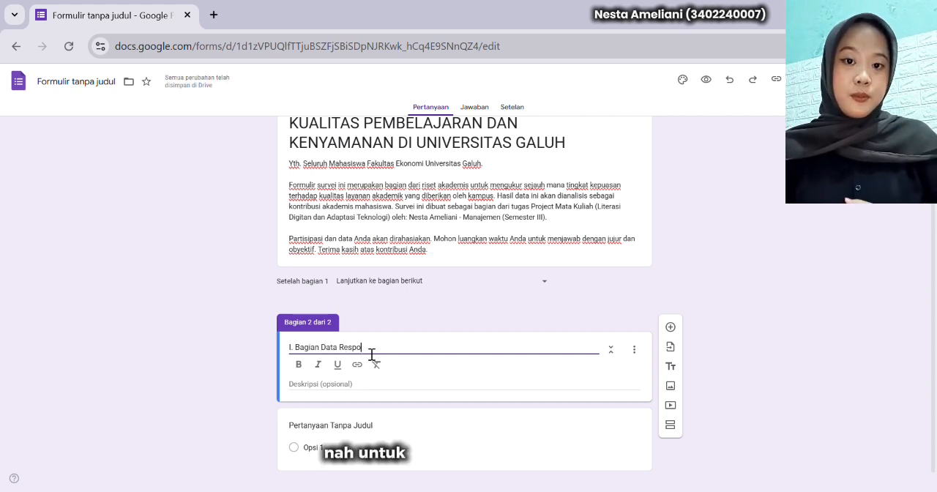
type("nden")
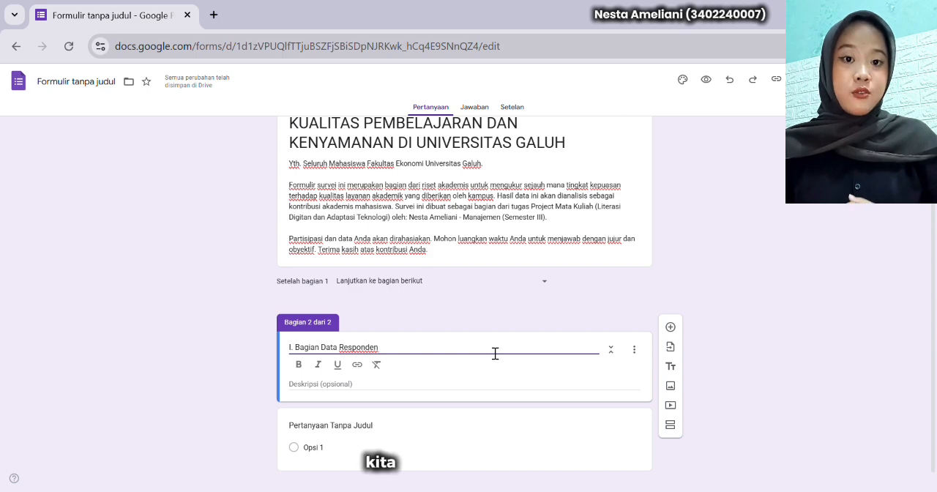
Set up two required questions: "Tanggal berapa Anda mengisi survei ini?" as Tanggal and "Pukul berapa Anda mengisi survei ini?" as Waktu
left_click(504, 434)
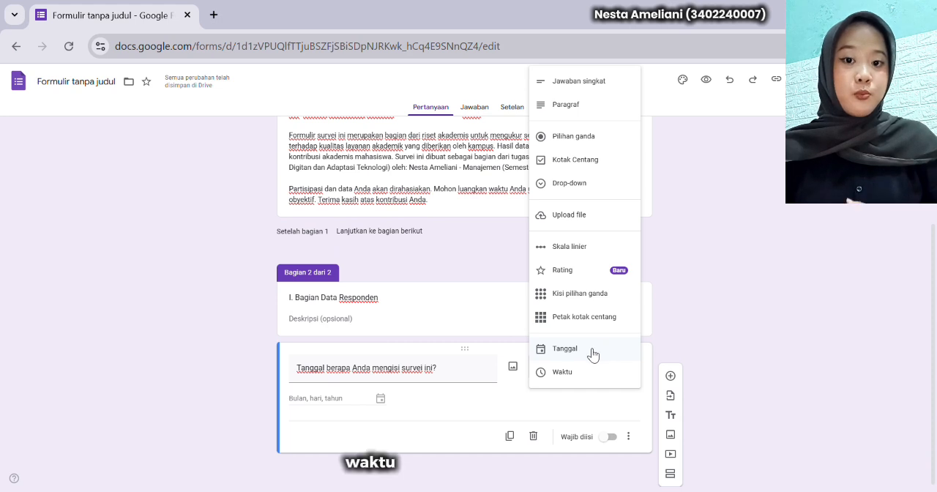
left_click(592, 355)
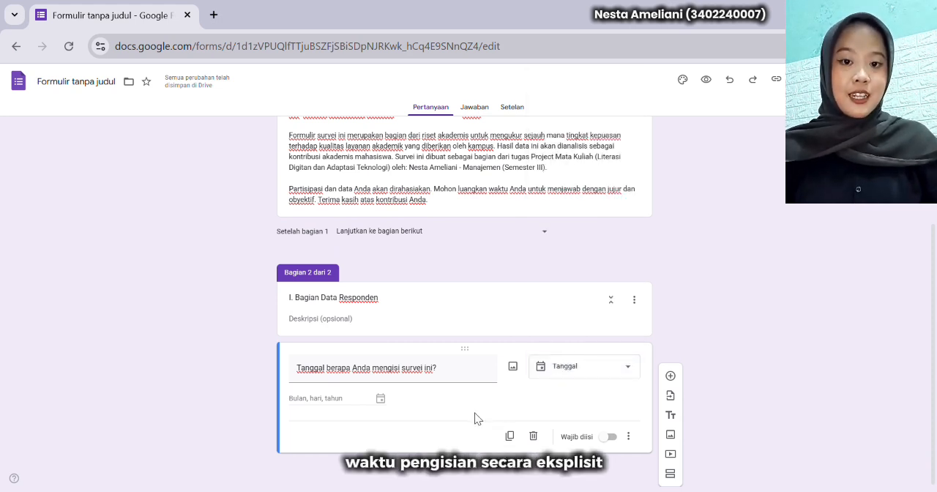
left_click(610, 438)
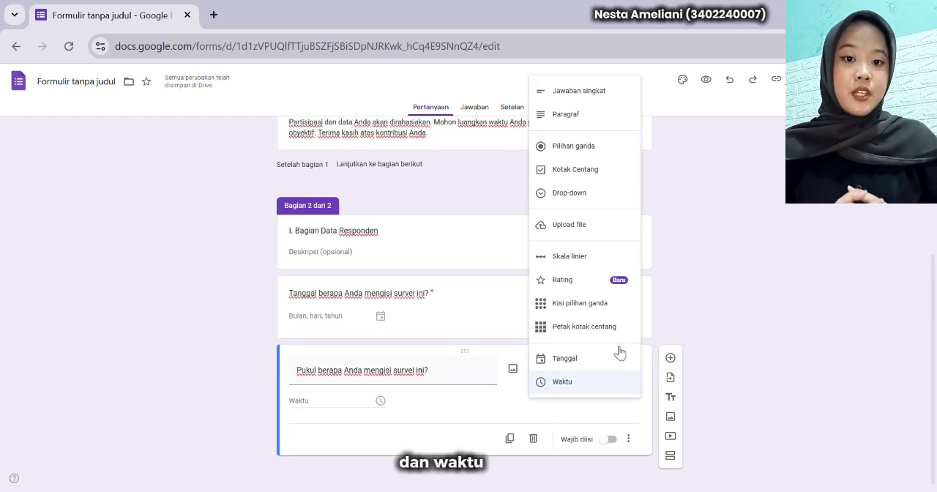
left_click(593, 387)
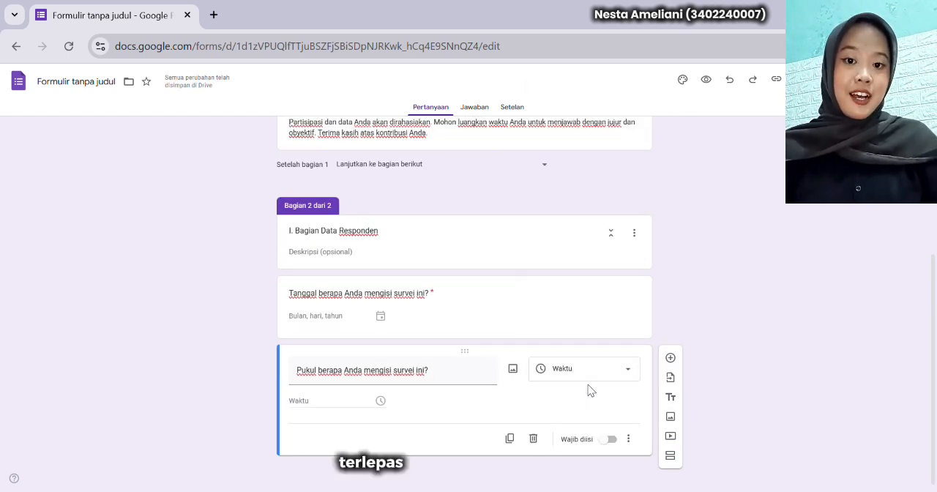
left_click(611, 440)
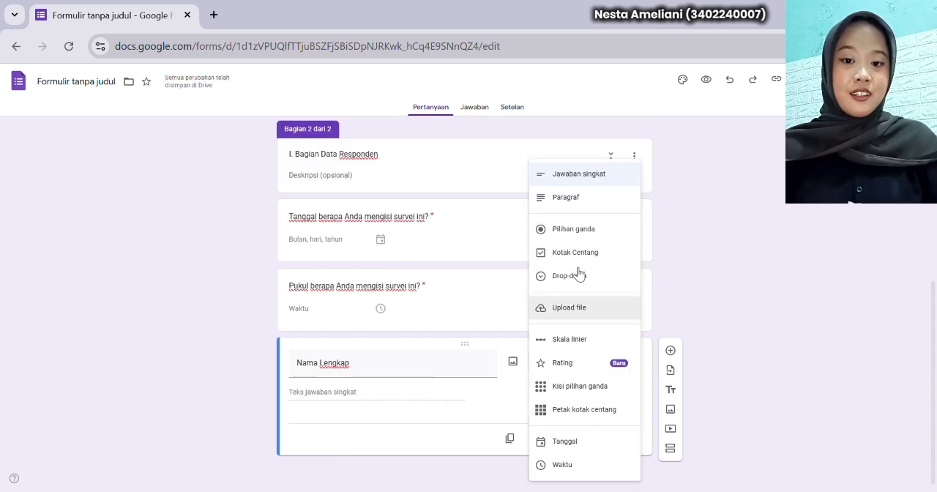
Add "Nama Lengkap" and "E-mail" as required short-answer (Jawaban singkat) questions
left_click(577, 177)
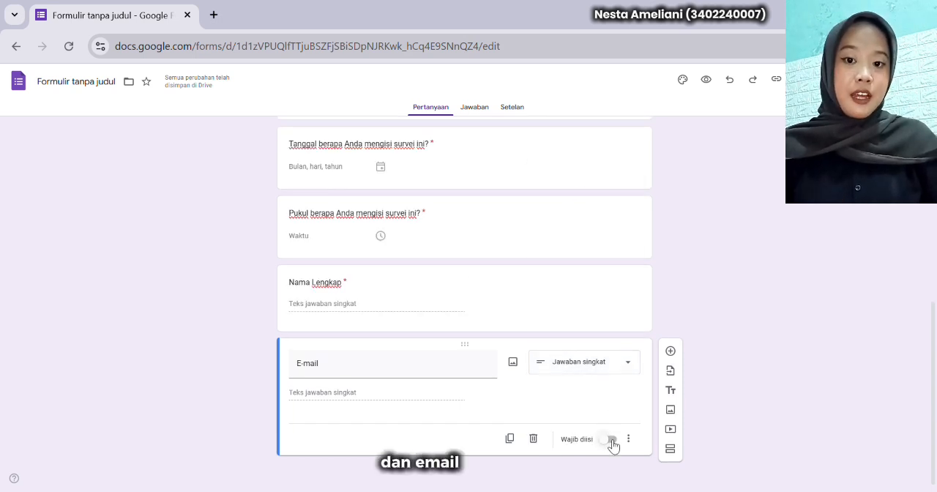
left_click(612, 441)
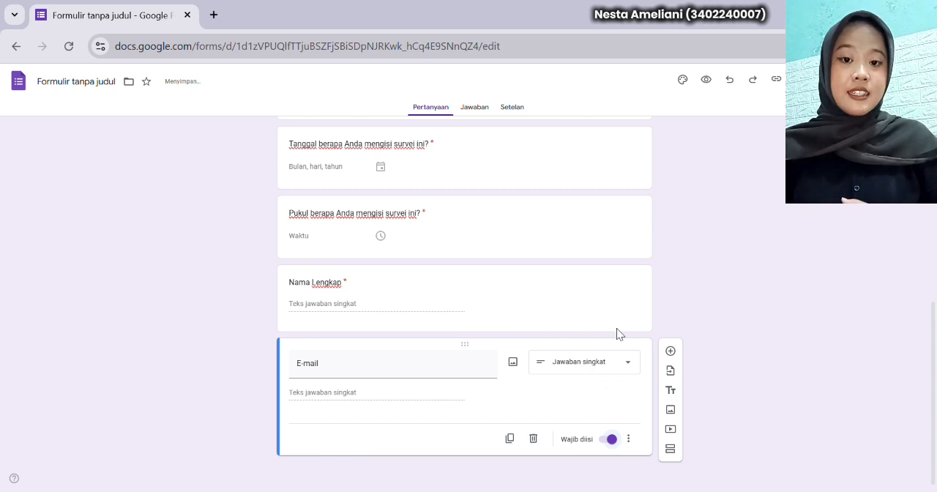
Add a "Status Pendidikan" question and a required drop-down question "Program Studi" with the options Manajemen and Akuntansi
left_click(670, 351)
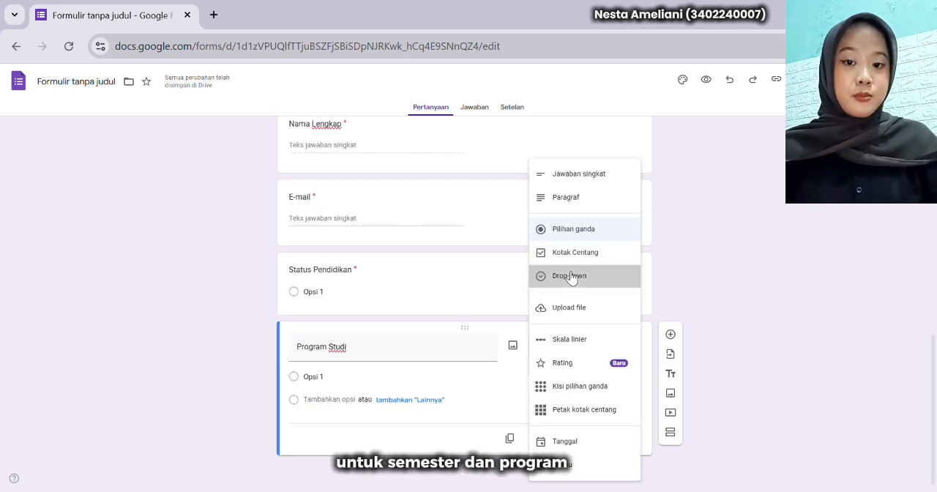
left_click(571, 278)
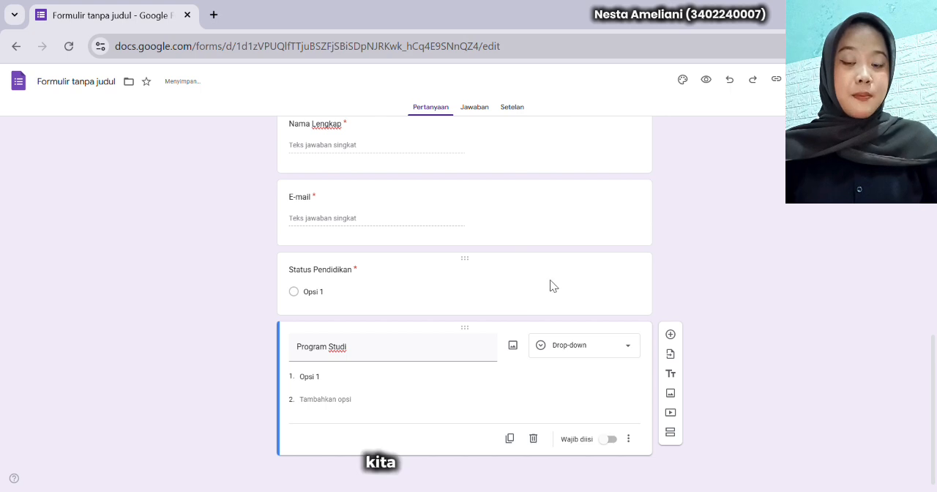
left_click(335, 379)
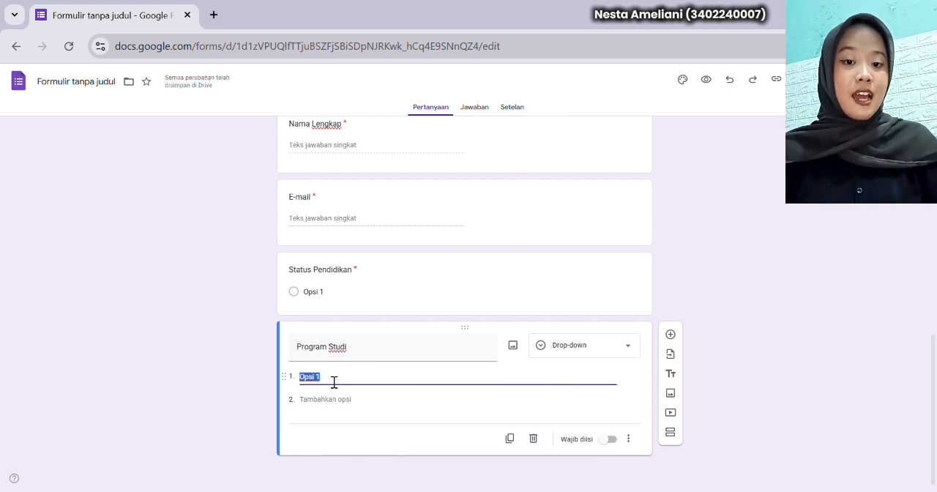
type("Manajemen")
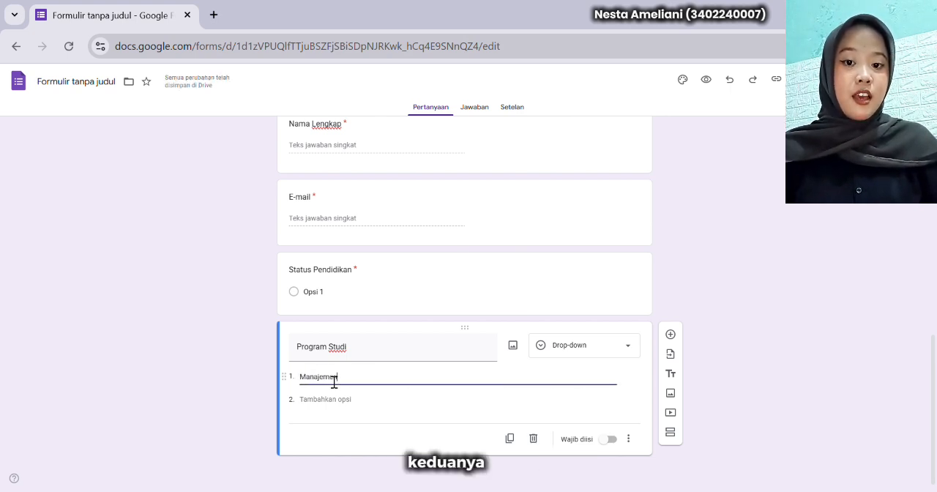
key("Return")
type("Akuntansi")
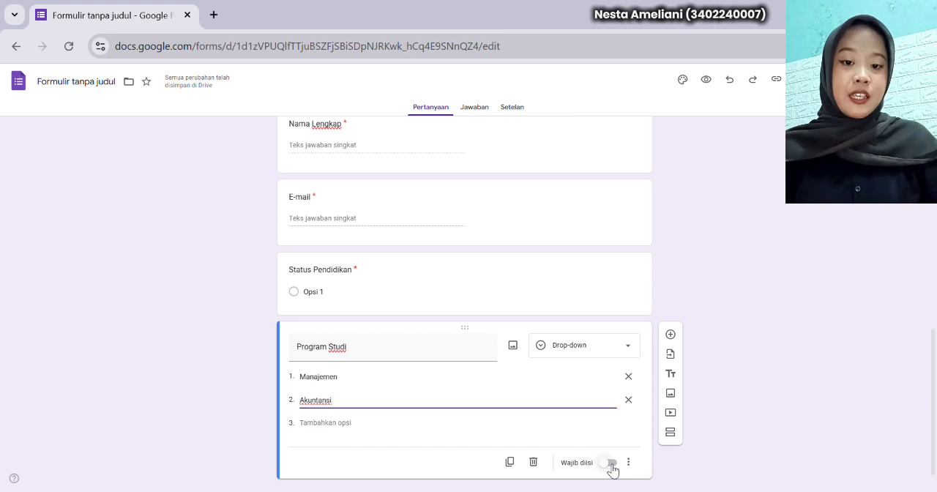
left_click(608, 463)
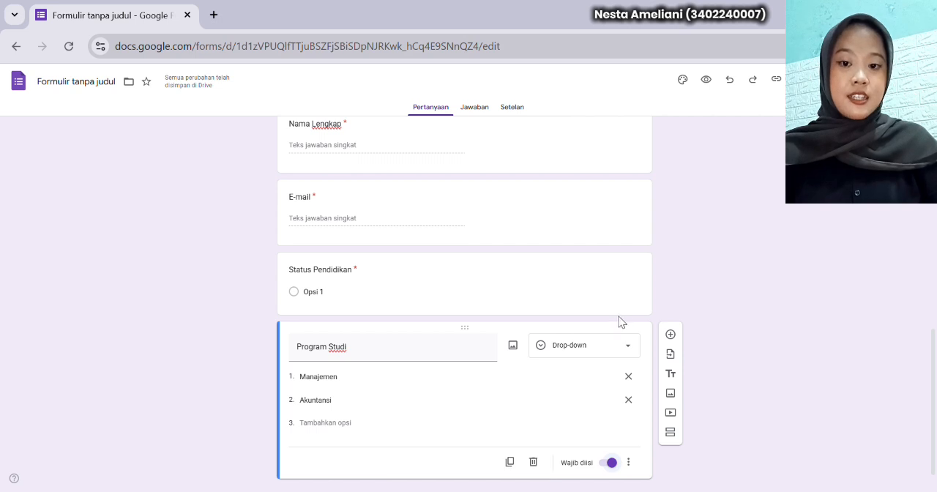
Add a third section after the Program Studi question and title it "II. Bagian Kualitas Pembelajaran (Dosen & Materi)"
scroll(600, 316, "down", 1)
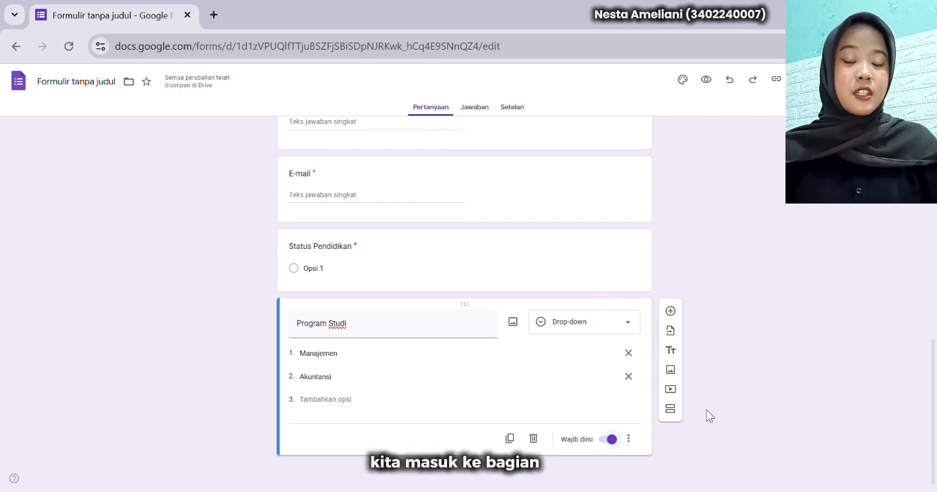
left_click(669, 411)
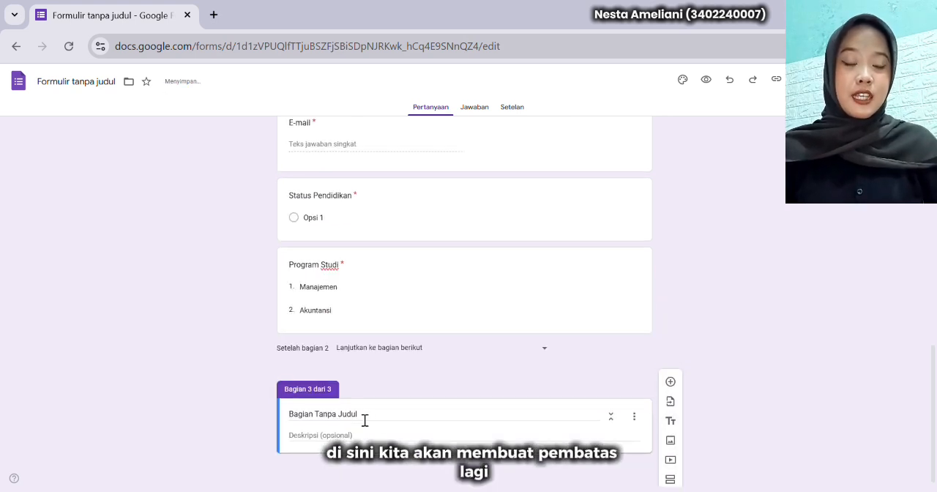
left_click(364, 421)
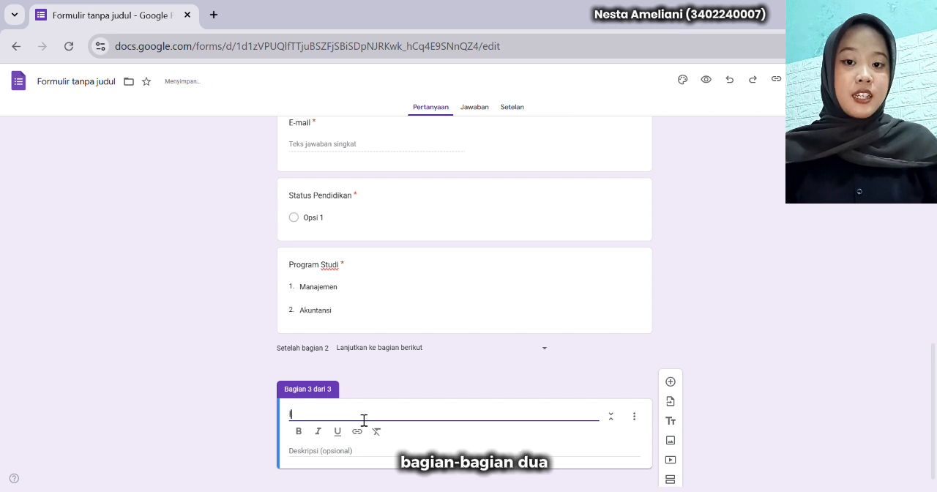
type("II. Bagian Kualitas Pembelajaran (D")
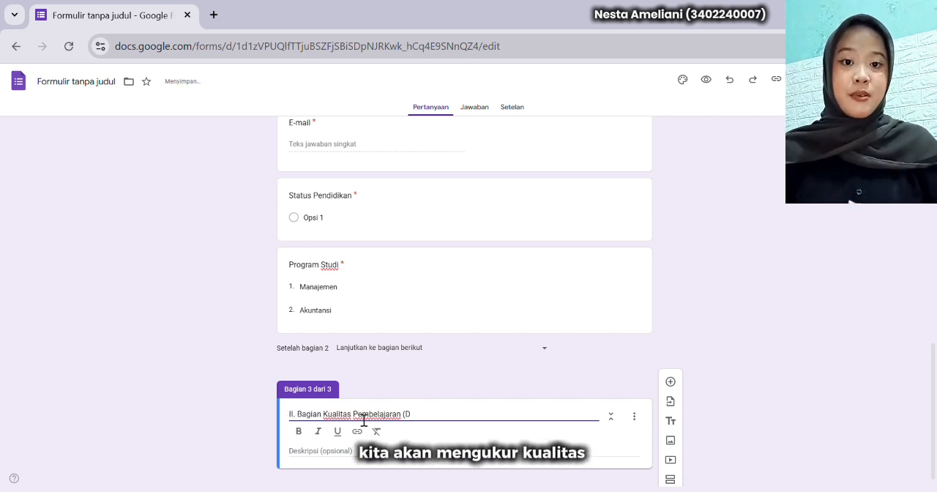
type("osen ")
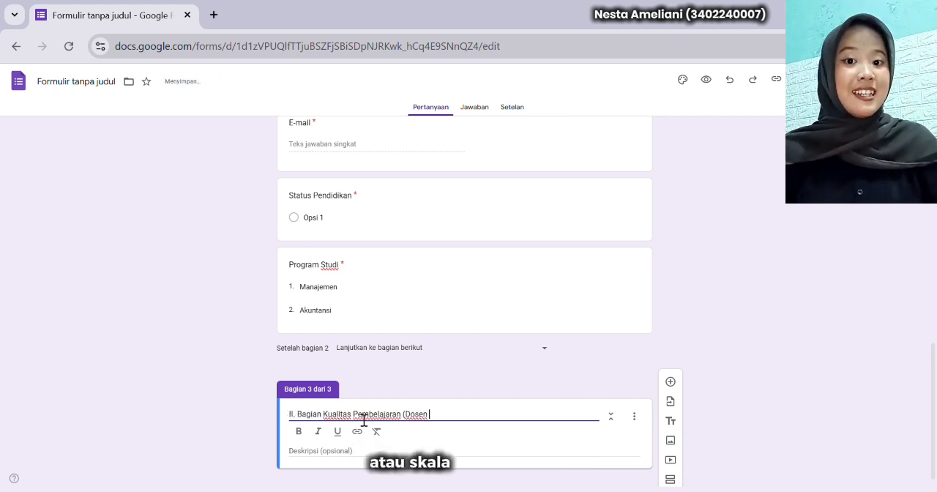
type("& Materi")
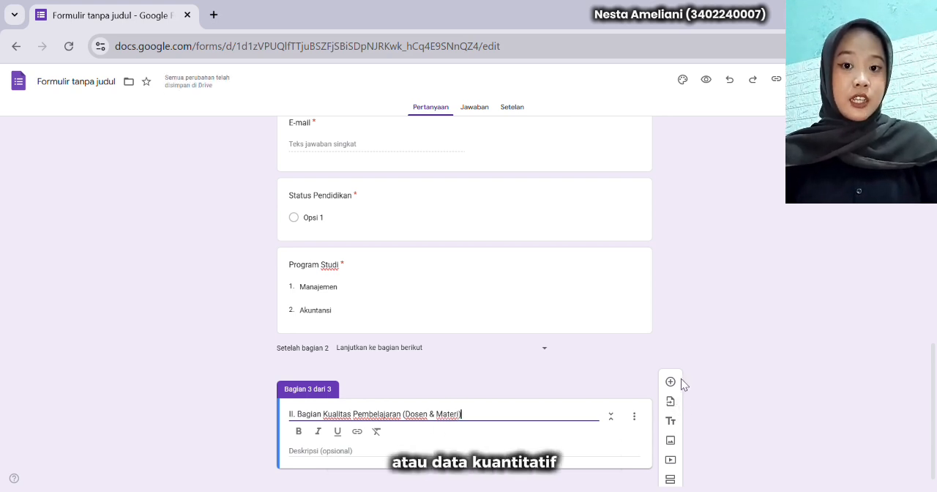
Add a required 1–5 linear scale "Tingkat kepuasan Anda terhadap penguasaan materi dan kompetensi mengajar dosen?" labelled Sangat Tidak Puas to Sangat Puas
left_click(670, 382)
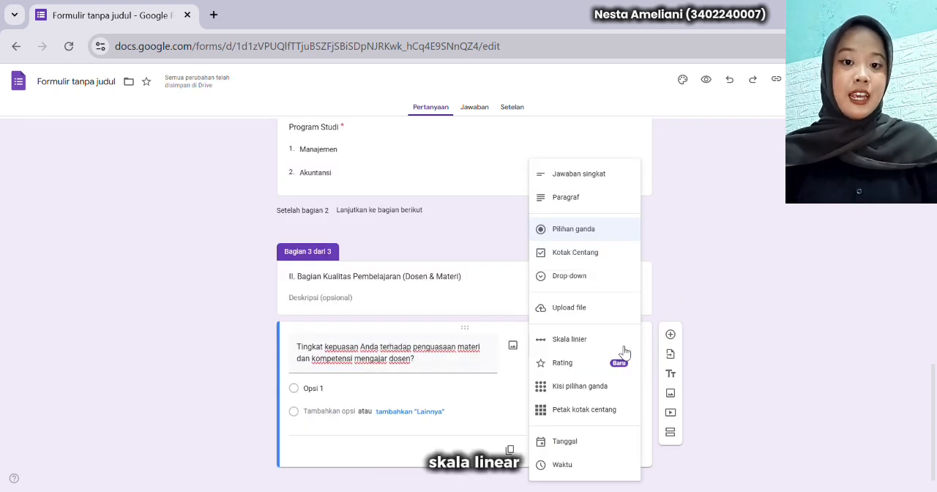
left_click(581, 341)
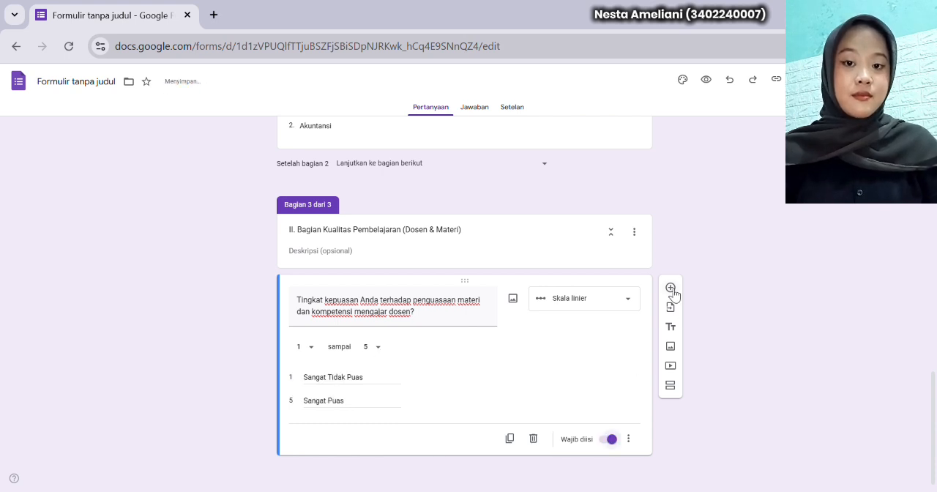
Add a required multiple-choice grid question "Beri rating pada frekuensi penggunaan media dan teknologi dalam perkuliahan." with five rows and columns Selalu Konsisten, Sering, Kadang-Kadang, Jarang, Tidak Pernah
left_click(671, 289)
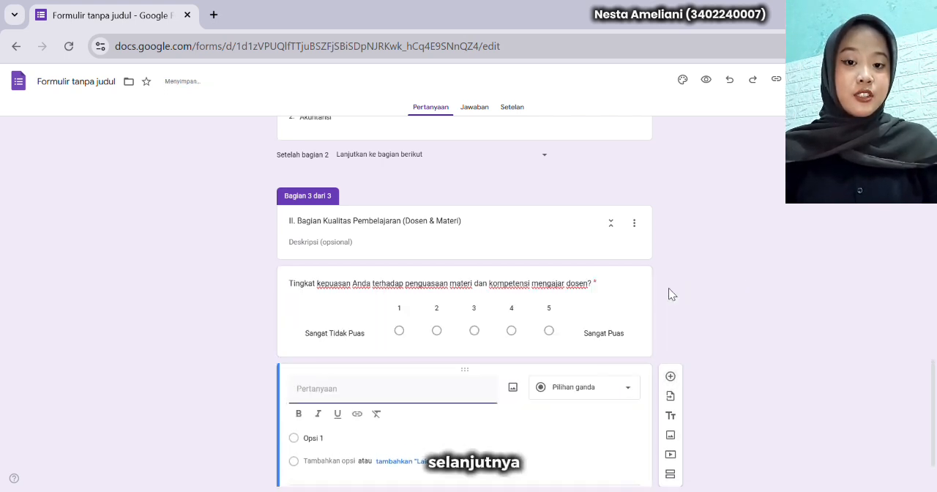
type("Beri rating pada frekuensi penggunaan media dan teknologi dalam perkuliahan")
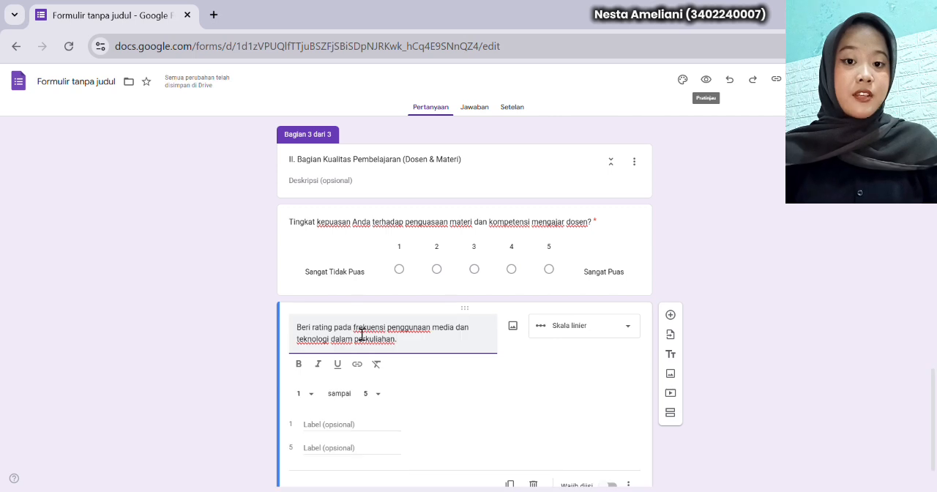
left_click(596, 334)
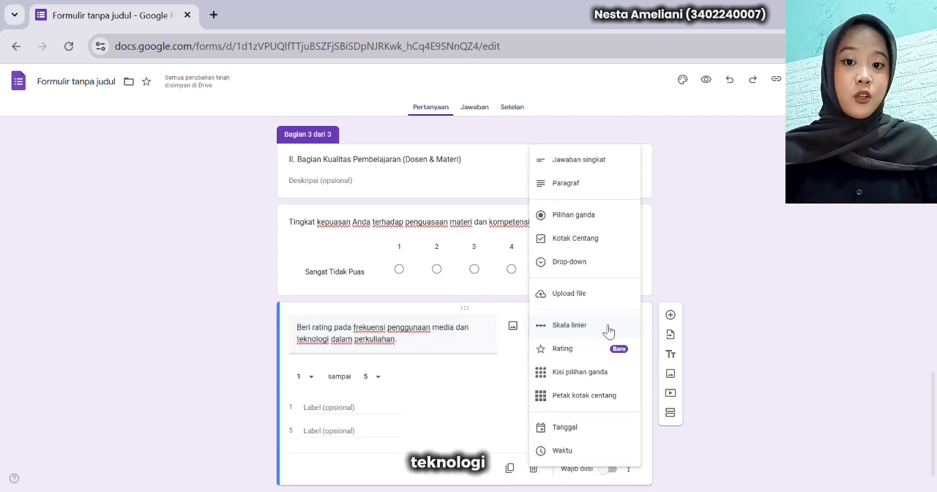
left_click(611, 375)
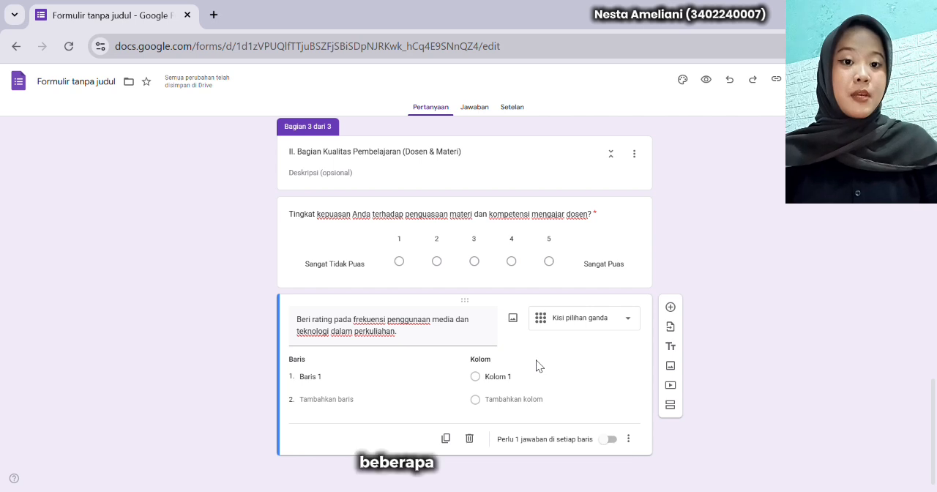
left_click(335, 384)
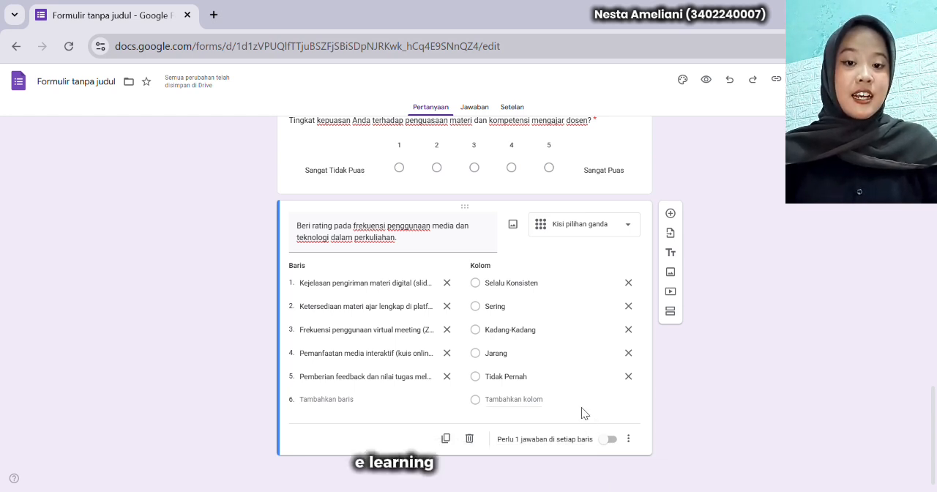
left_click(607, 439)
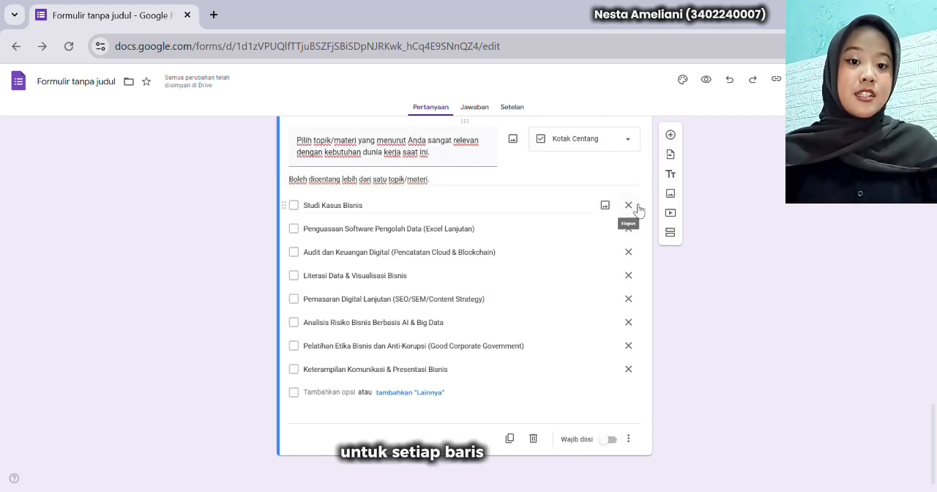
Make the checkbox question about topics relevant to the current working world ("Pilih topik/materi...") required
left_click(610, 441)
scroll(609, 445, "up", 5)
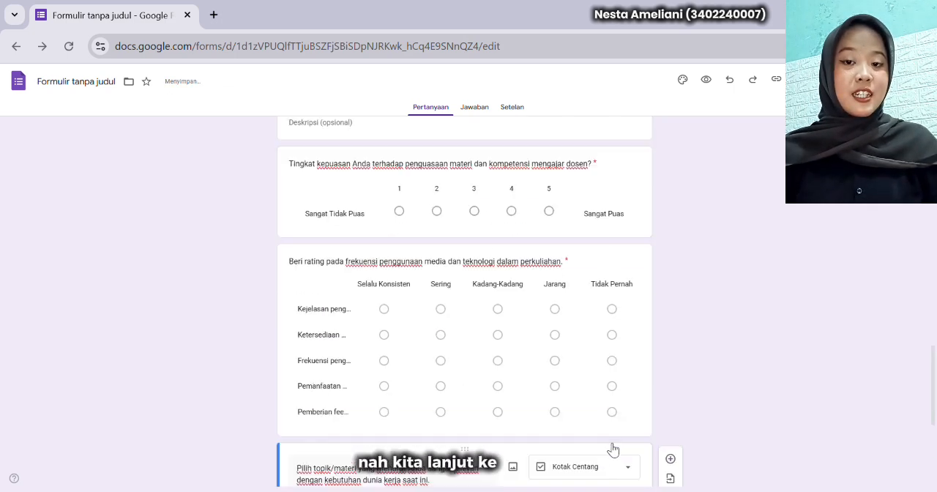
scroll(611, 449, "down", 5)
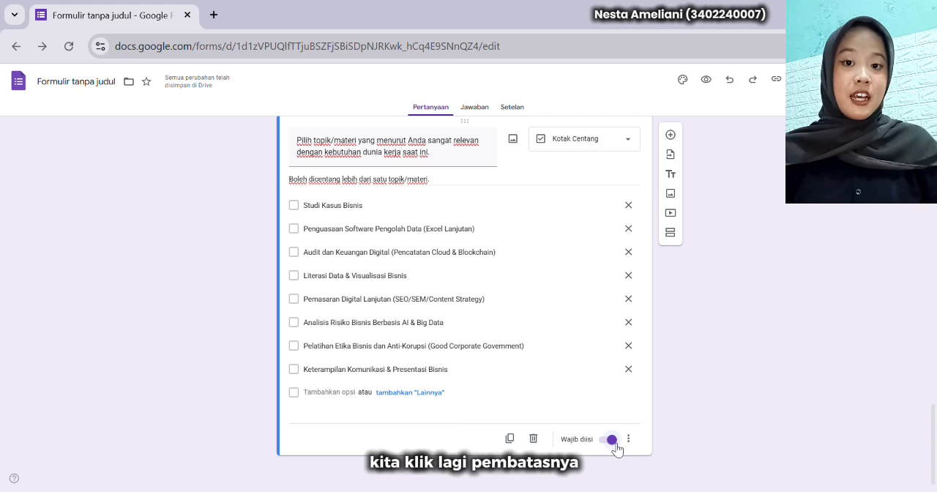
Add a fourth section after the checkbox question and title it "III. Bagian Layanan Administrasi dan Tata Usaha"
left_click(671, 234)
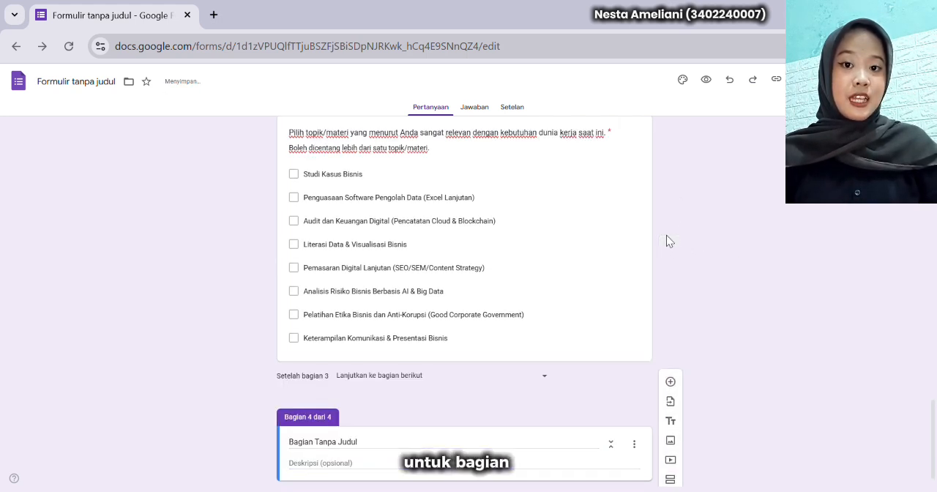
left_click(365, 421)
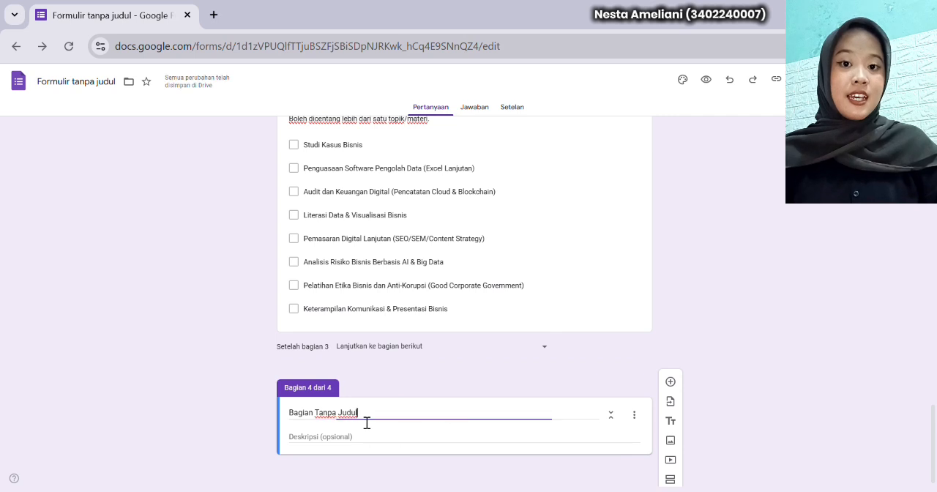
key("BackSpace")
key("BackSpace")
key("BackSpace")
key("BackSpace")
key("BackSpace")
key("BackSpace")
key("BackSpace")
key("BackSpace")
key("BackSpace")
key("BackSpace")
key("BackSpace")
key("BackSpace")
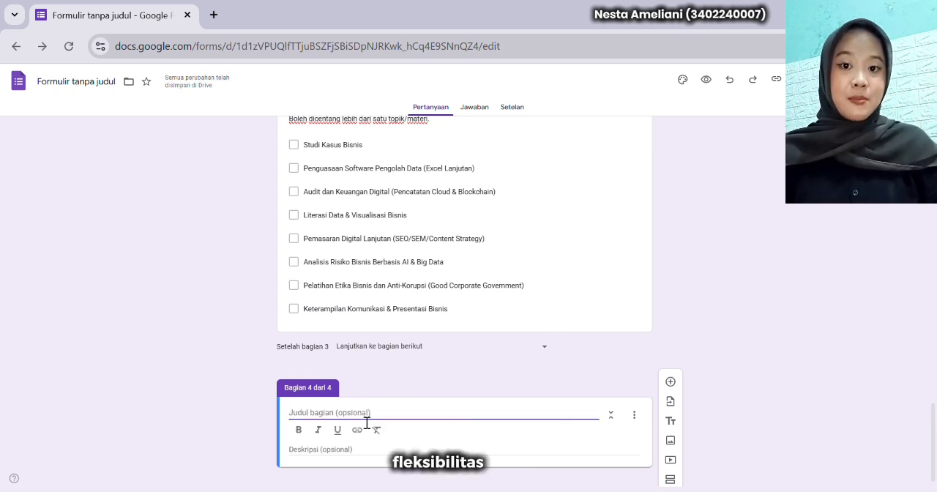
type("I")
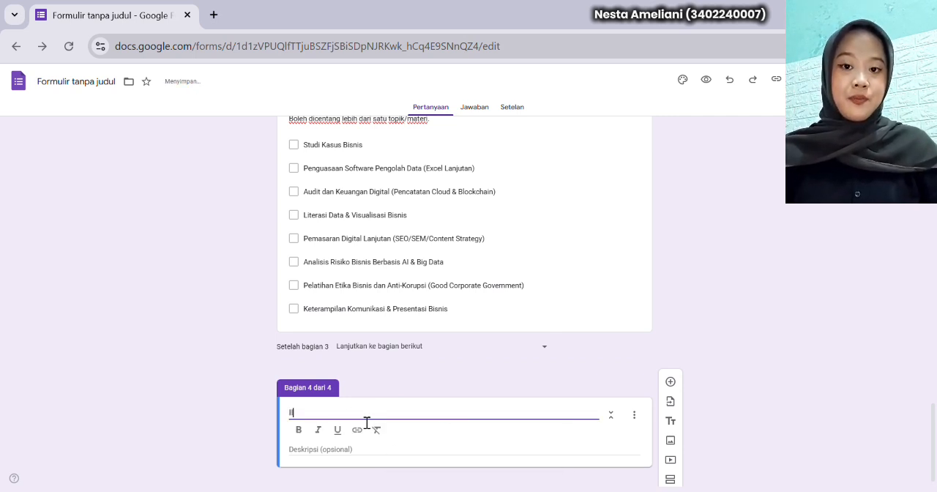
type("lI. B")
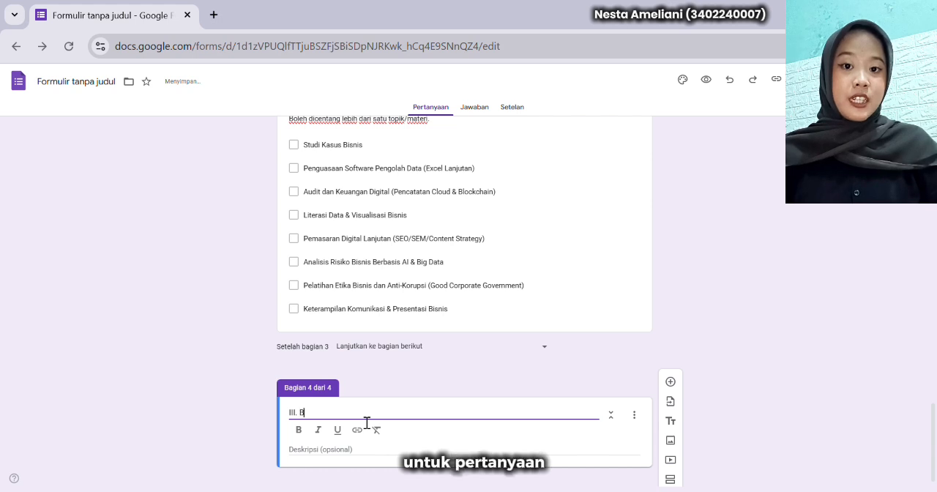
type("agian")
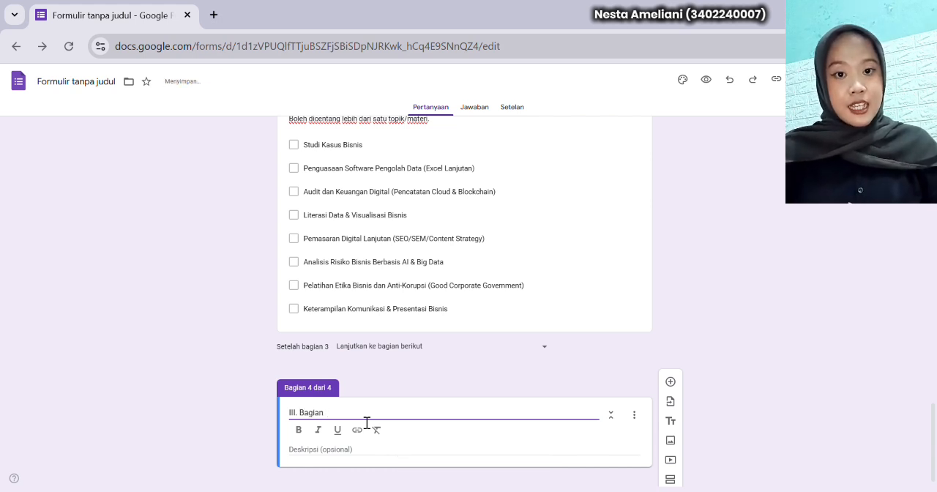
type(" Laya")
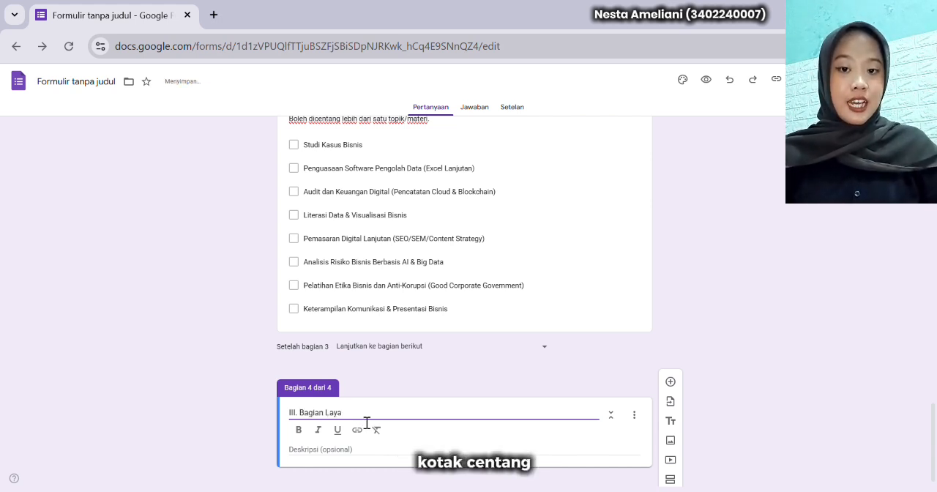
type("nan Admi")
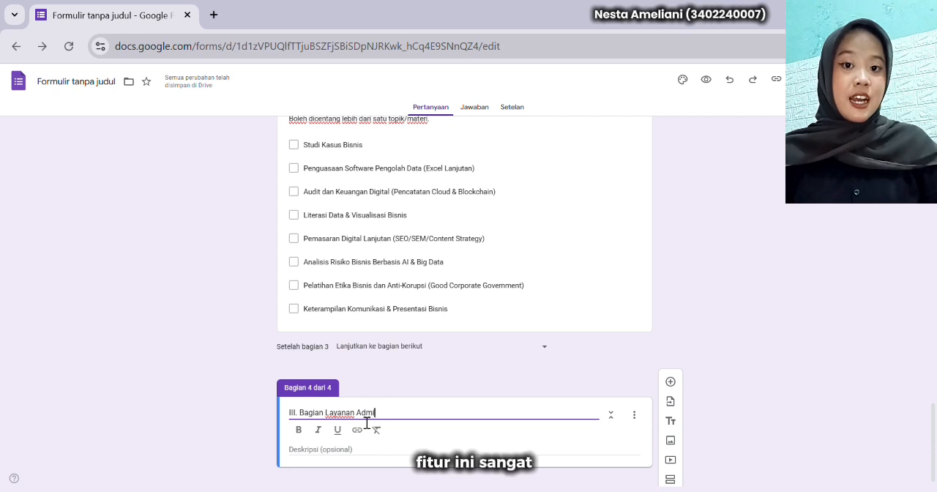
type("nistrasi da")
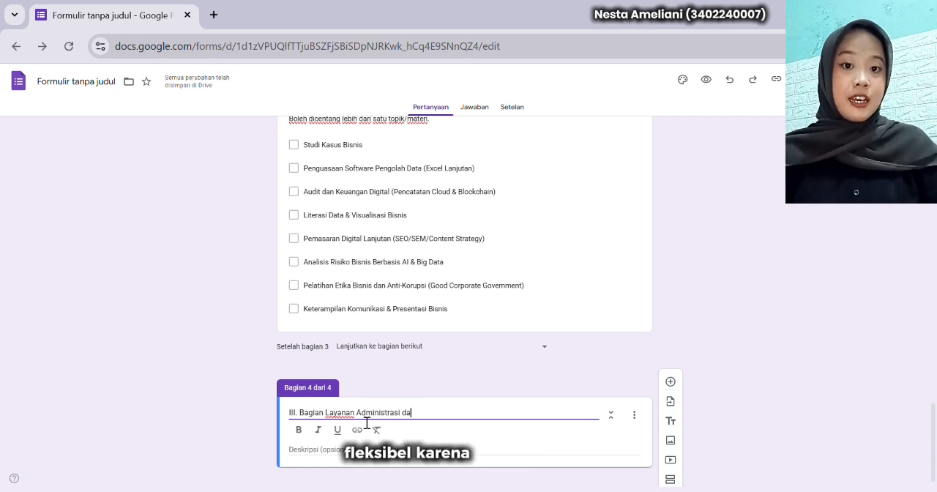
type("n Tata U")
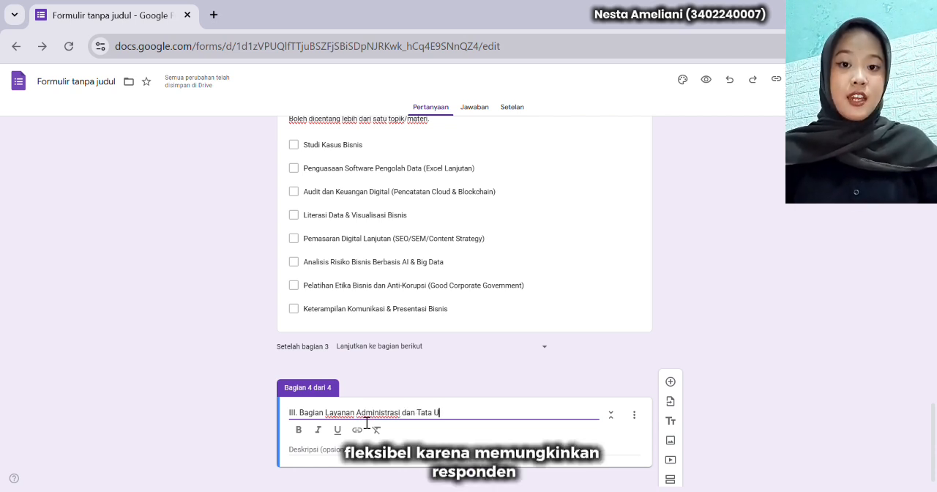
type("saha")
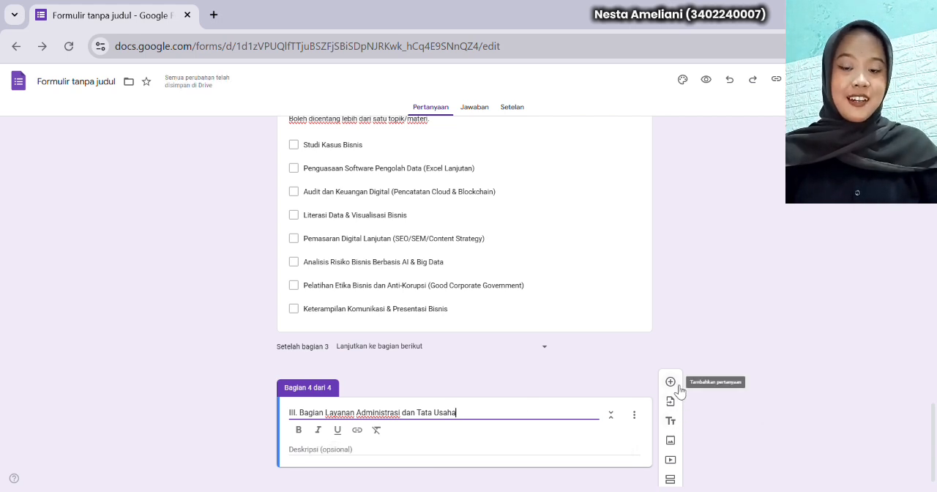
Add a required multiple-choice grid "Beri peringkat pada aspek kualitas layanan yang pernah Anda terima dari Tata Usaha (TU)." with four rows, columns Sangat Memuaskan to Tidak Memuaskan
left_click(670, 381)
type("Beri peringkat pada aspek kualitas layanan yang pernah Anda terima dari Tata Usaha (TU).")
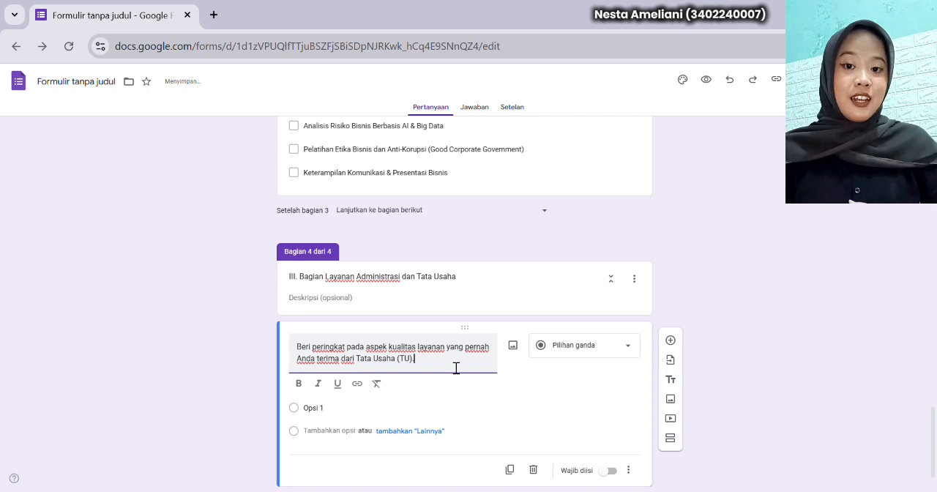
left_click(608, 347)
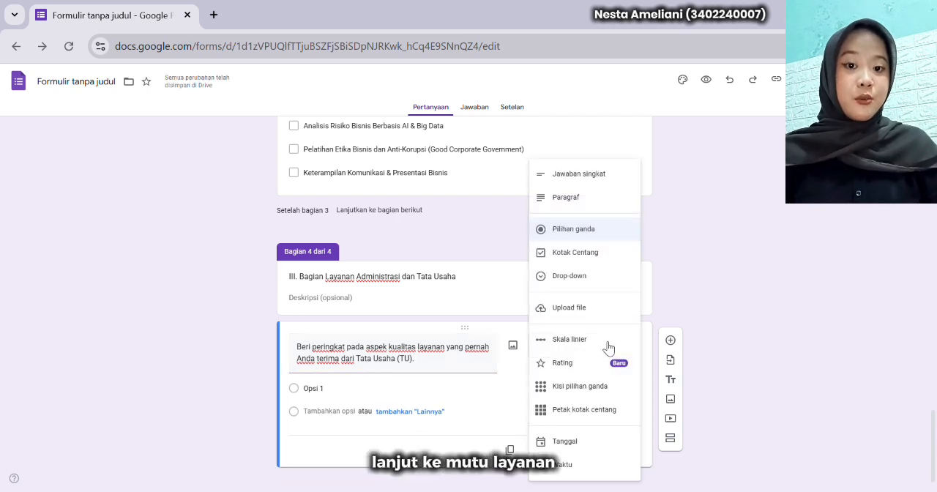
left_click(607, 391)
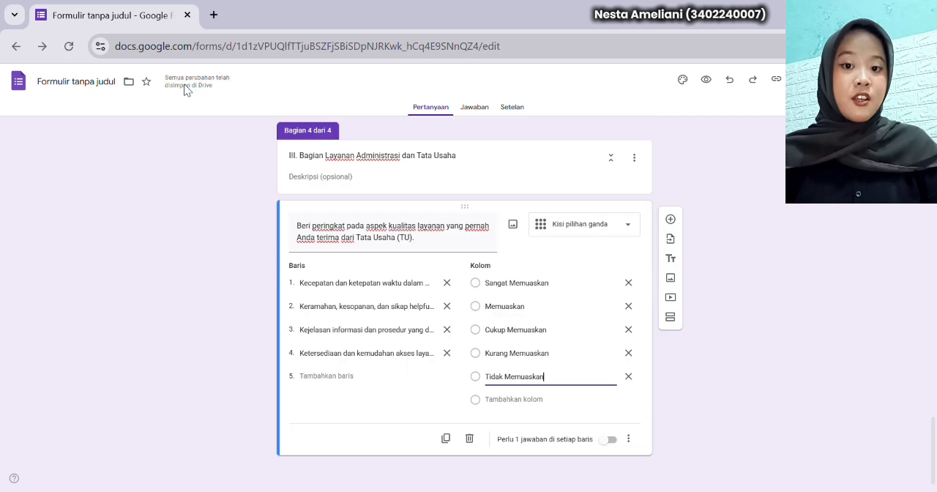
left_click(611, 442)
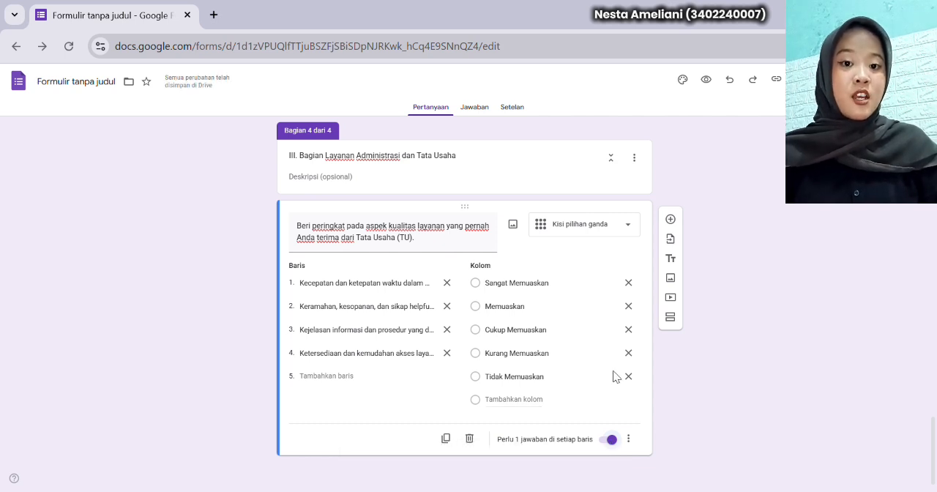
Add a file-upload question "Upload bukti terkait permohonan layanan yang lama diproses, jika ada." with the description "Opsional", allowing respondents to upload to Drive
left_click(673, 219)
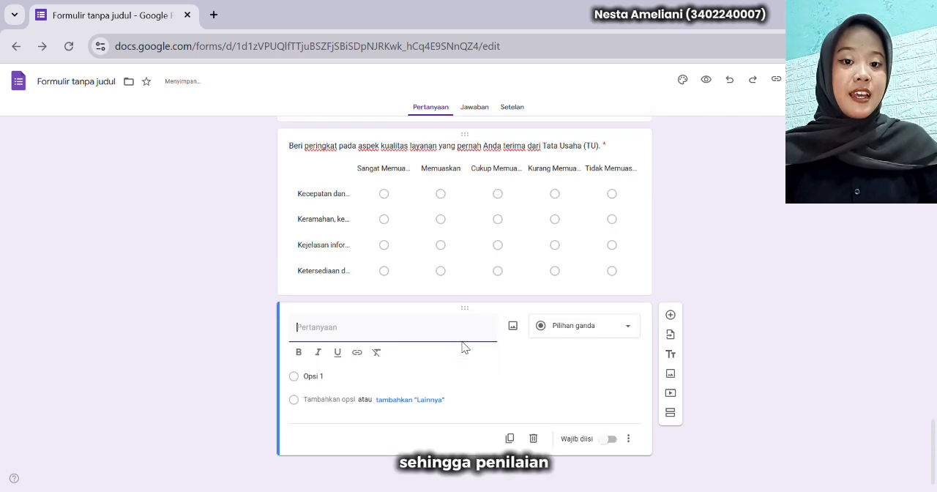
type("Upload bukti terkait permohonan layanan yang lama diproses, jika ada.")
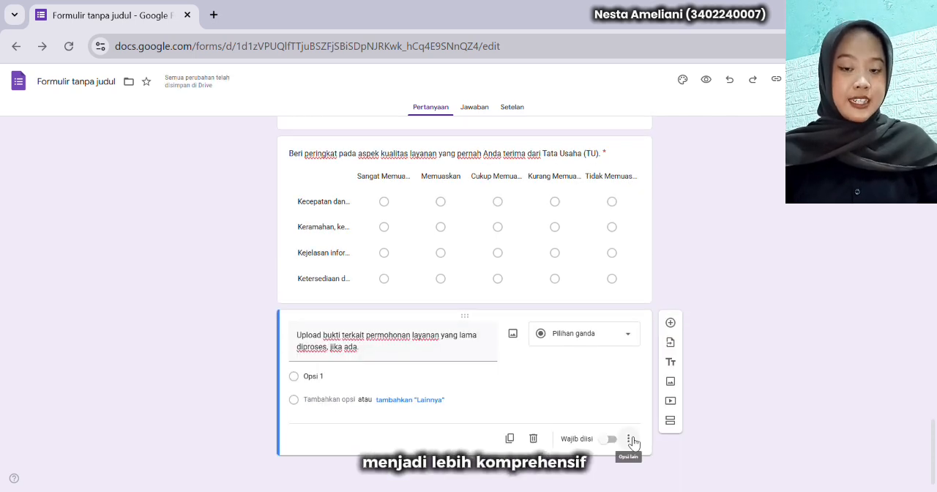
left_click(628, 439)
left_click(650, 409)
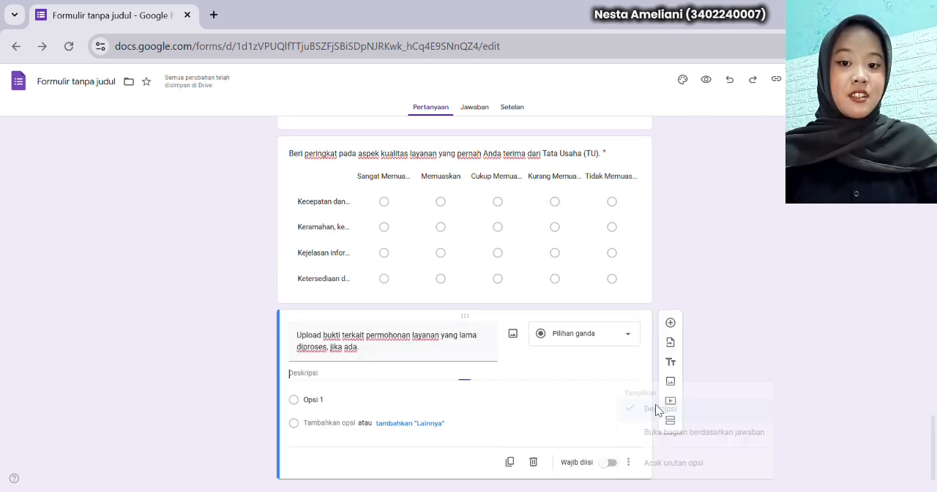
type("Opsional")
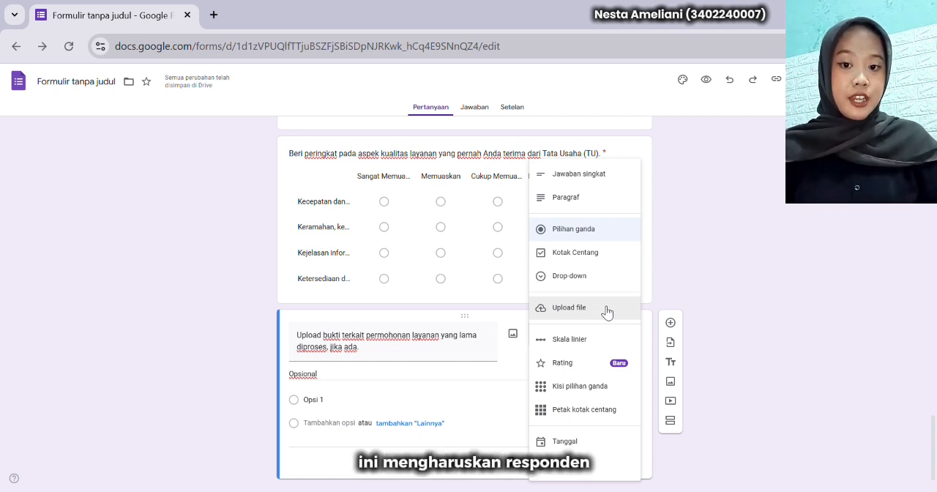
left_click(608, 311)
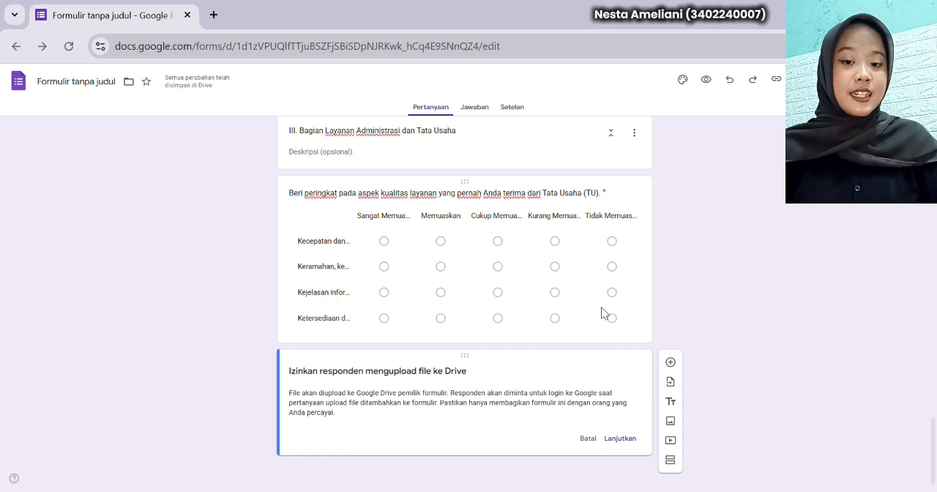
left_click(620, 439)
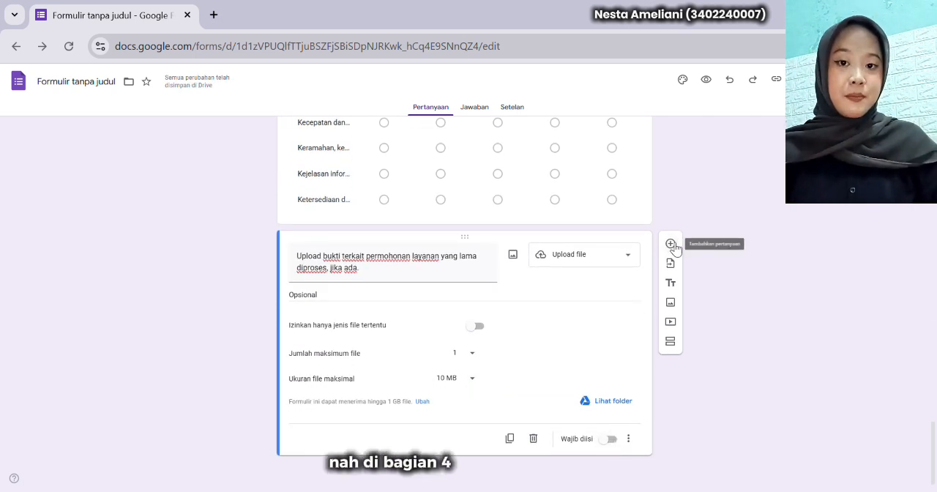
Add a required Paragraf question "Menurut Anda, fitur atau sistem layanan akademik berbasis digital apa yang paling mendesak untuk ditambahkan/diperbaiki?"
left_click(672, 242)
type("Menurut Anda, fitur atau sistem layanan akademik berbasis digital apa yang paling mendesak untuk ditambahkan/diperbaiki?")
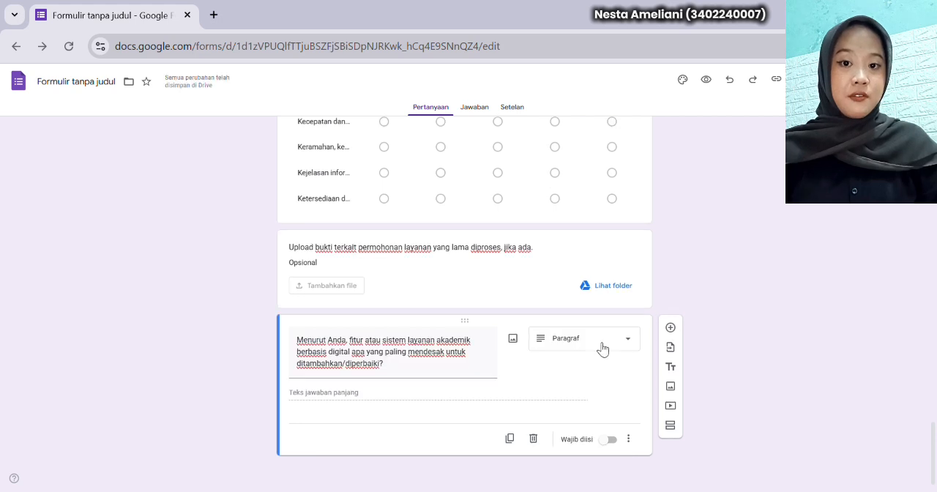
left_click(602, 343)
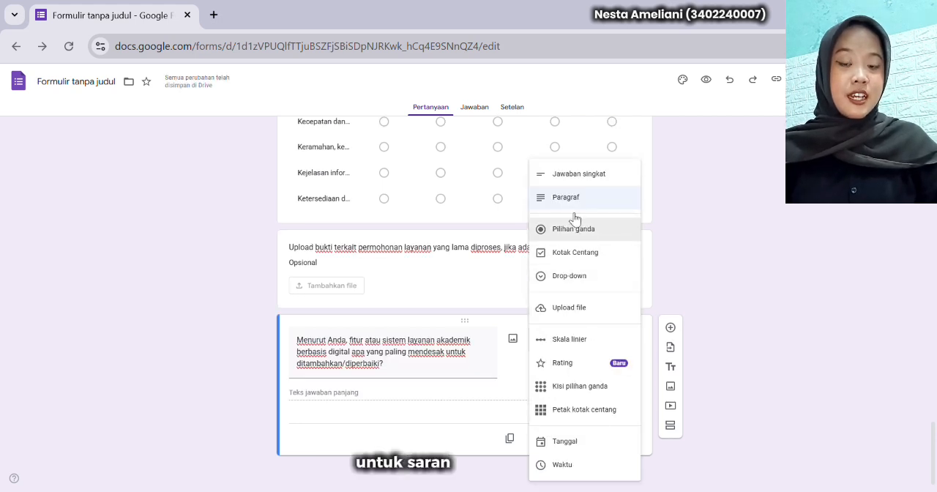
left_click(596, 200)
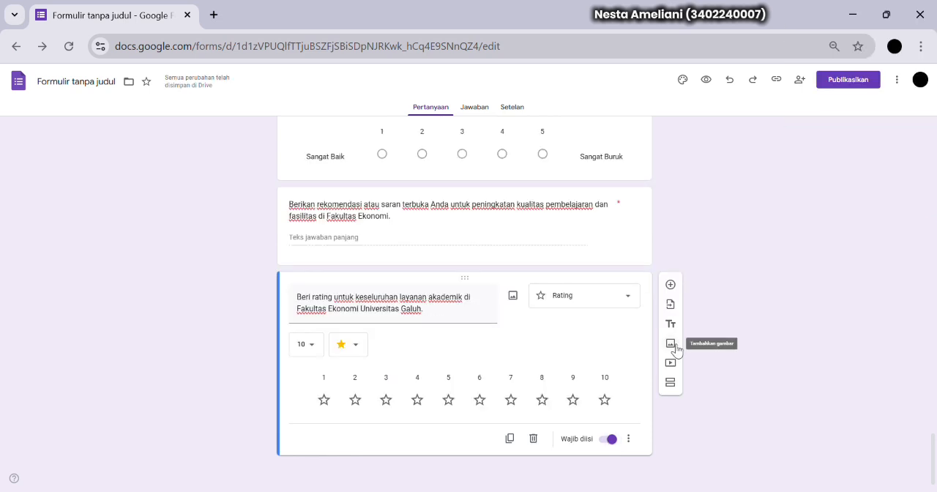
Insert the "Terima Kasih Atas Partisipasinya!" image below the overall rating question by uploading it from the computer
left_click(673, 344)
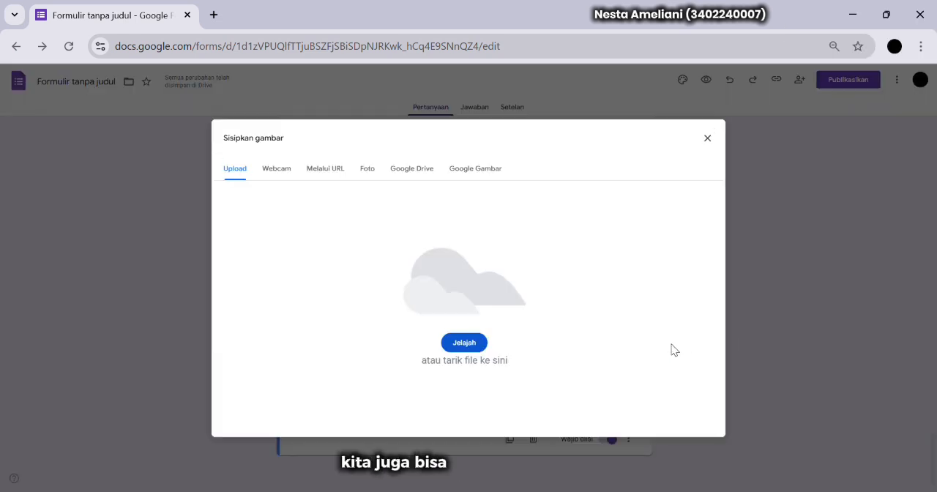
left_click(479, 346)
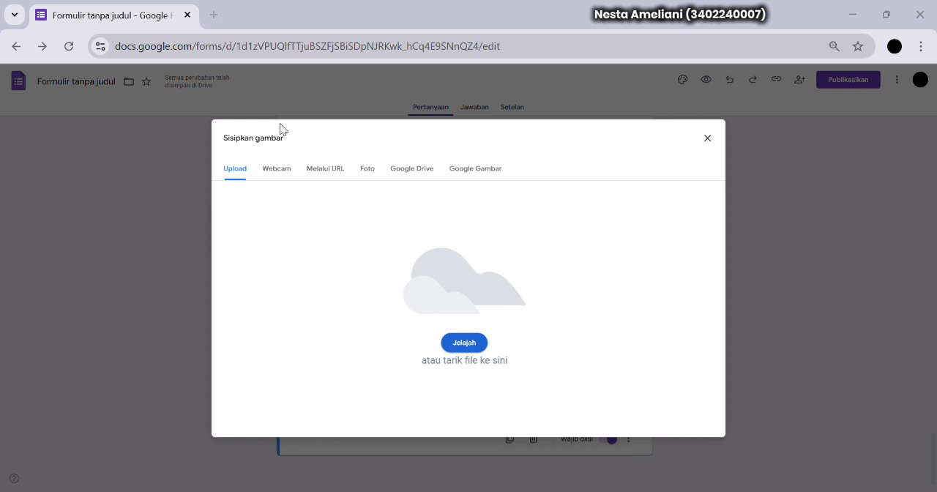
left_click(794, 471)
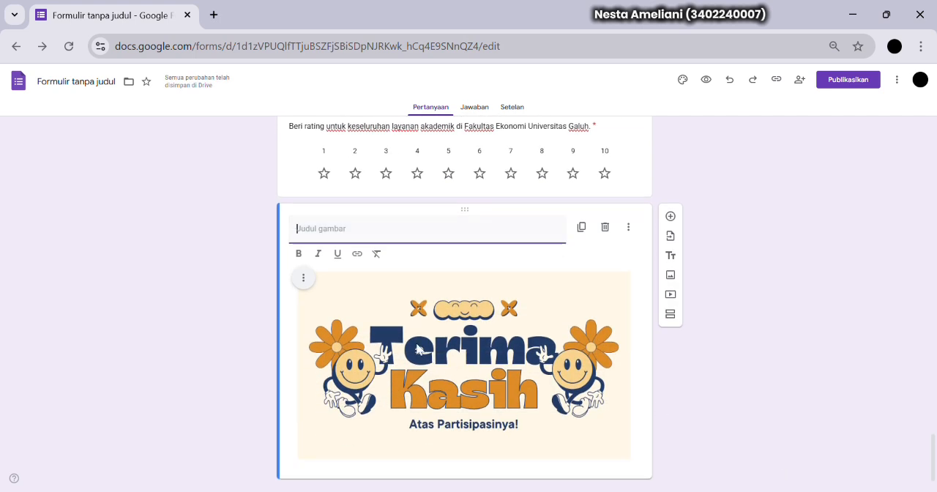
Insert the YouTube video "Strategi Digital: Menentukan Ide, Lokasi, dan Keyword Bisnis" into the "Check This Out" section using its URL, youtu.be/BuDLqsPV7_Y
scroll(673, 463, "down", 2)
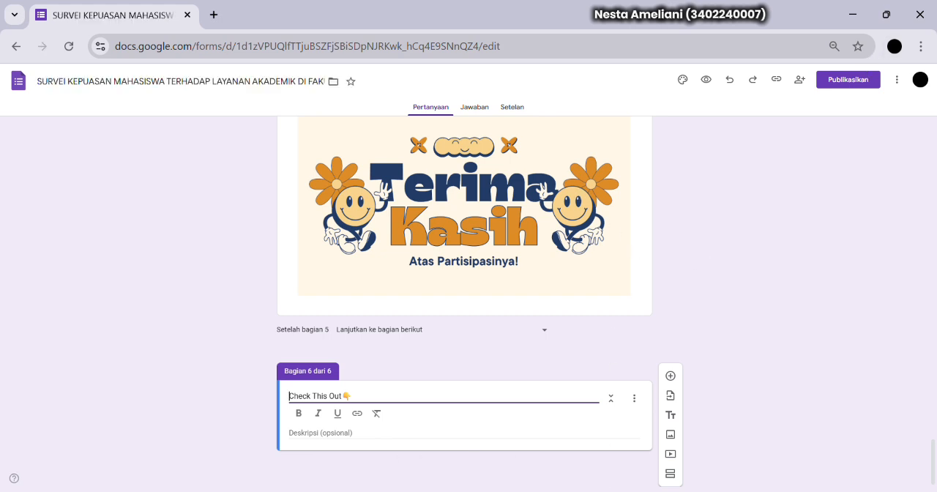
left_click(672, 454)
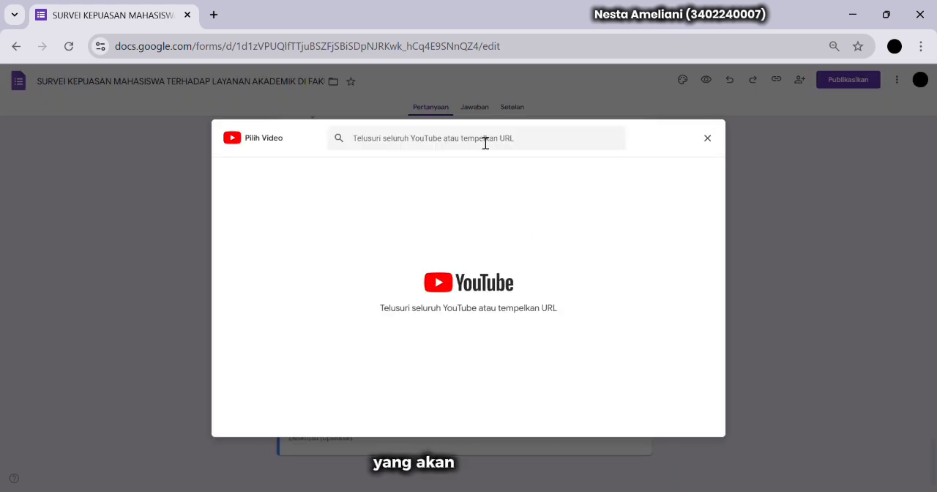
left_click(485, 143)
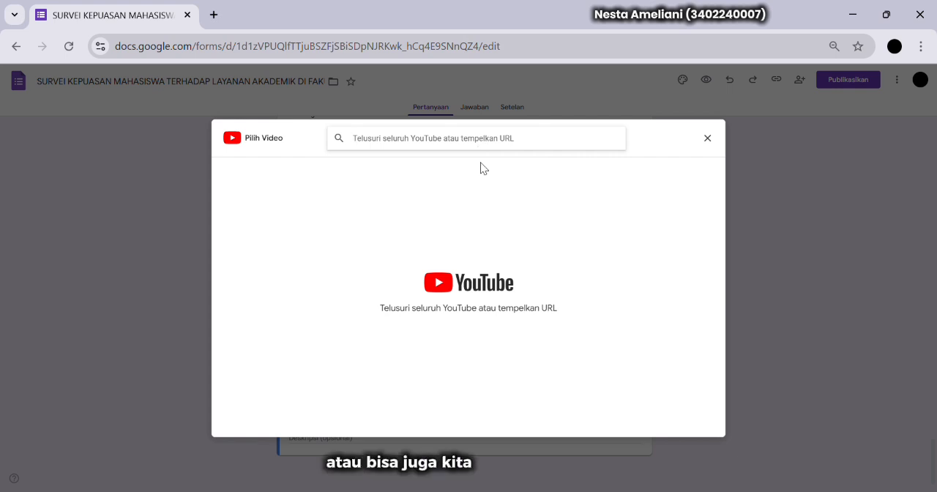
type("https://youtu.be/BuDLqsPV7_Y?si=AIED5BeIk9fSI6DH")
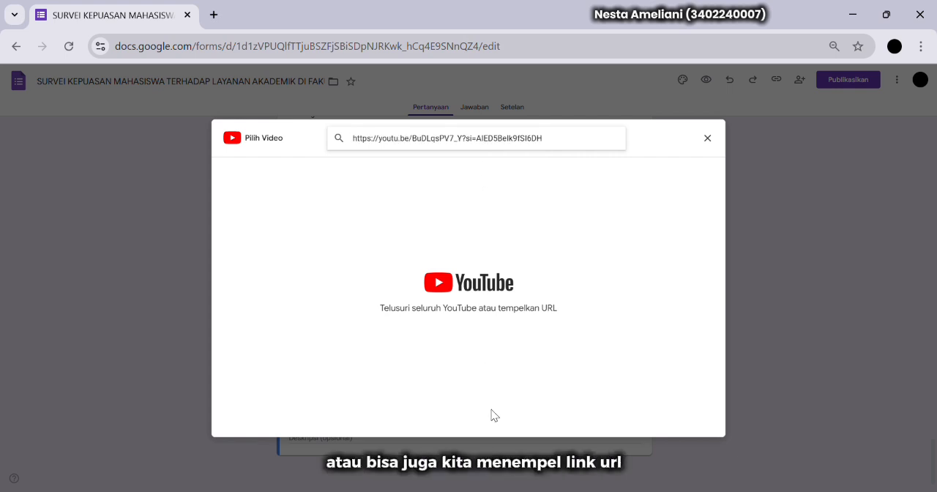
key("Return")
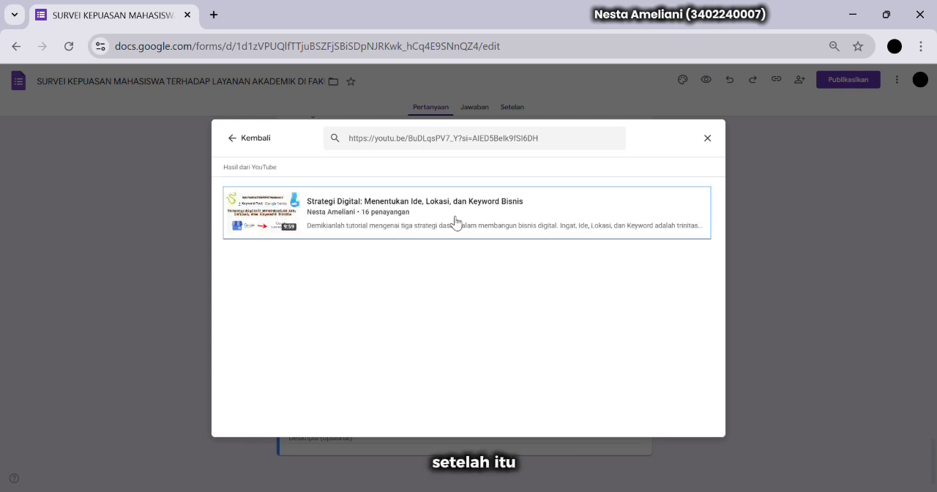
left_click(455, 221)
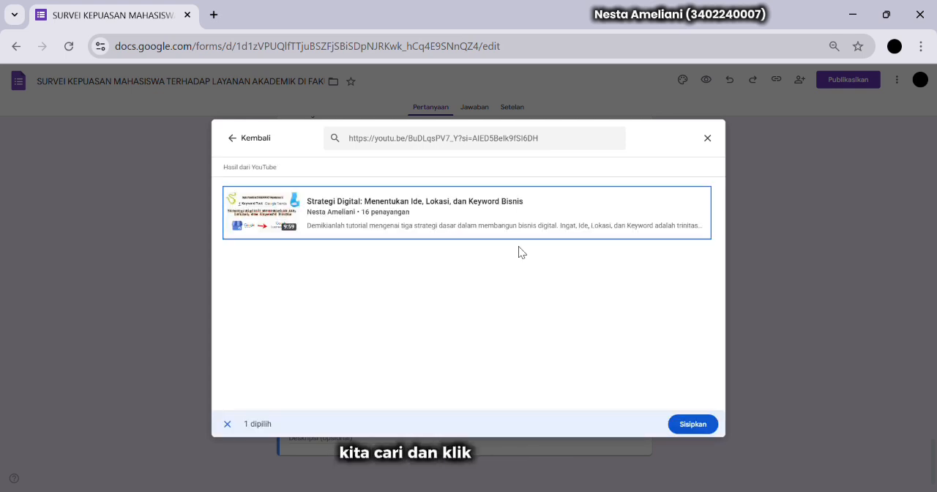
left_click(680, 424)
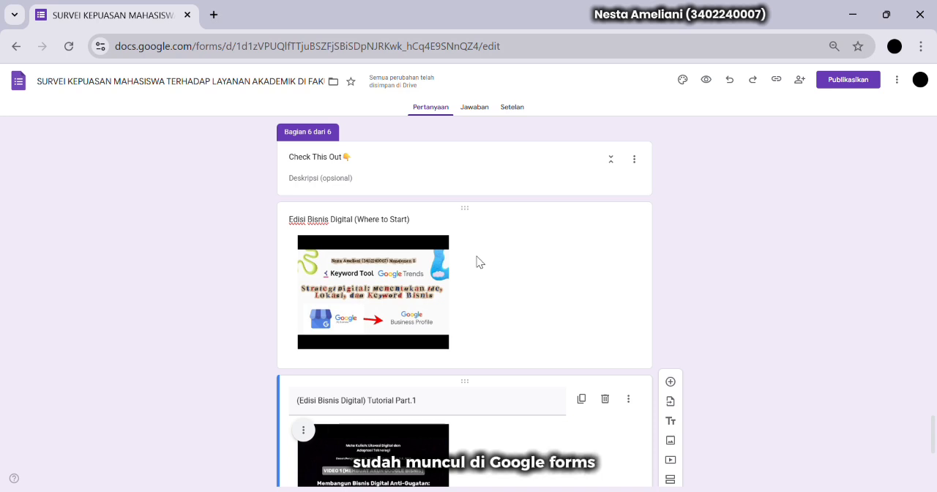
Customize the form theme's header text with the Lexend font at size 18
scroll(477, 262, "down", 4)
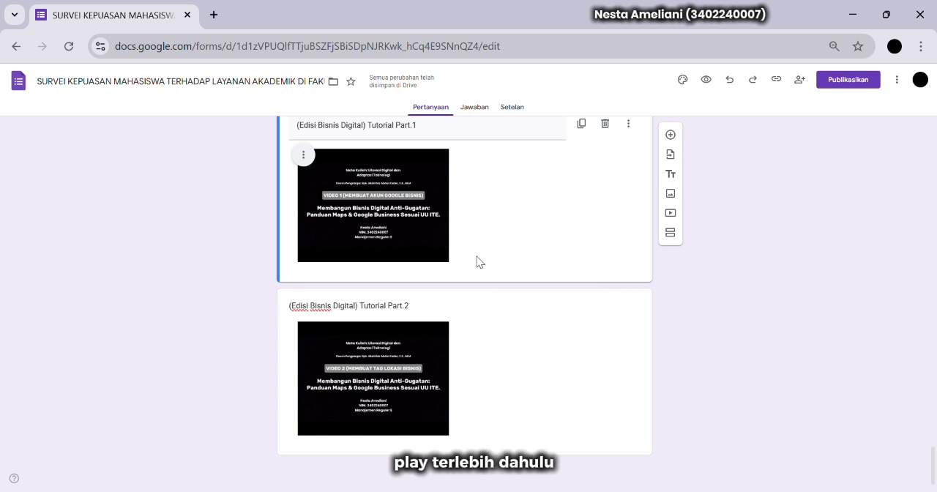
left_click(689, 80)
left_click(833, 193)
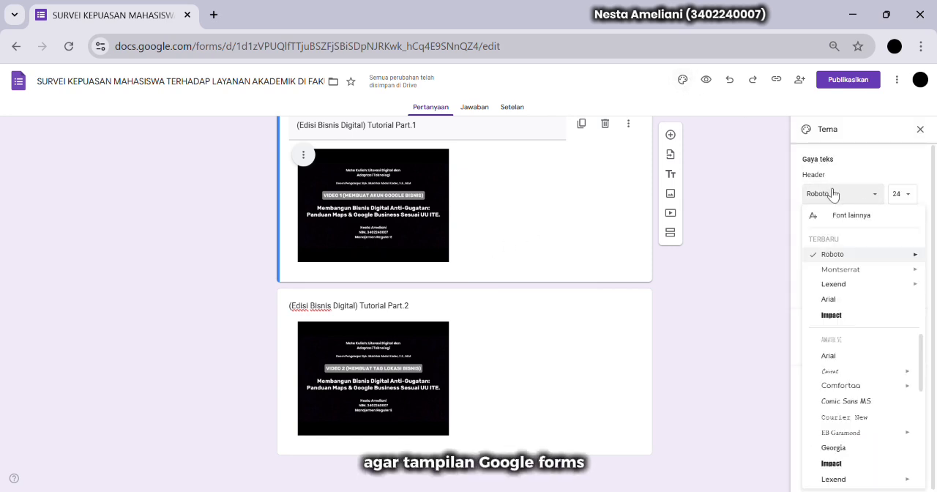
scroll(553, 209, "down", 5)
scroll(553, 208, "up", 5)
mouse_move(857, 288)
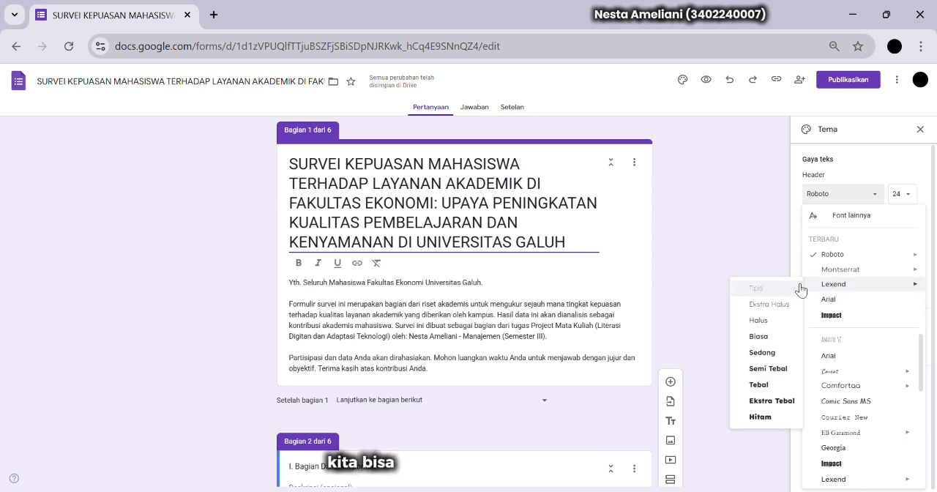
left_click(788, 363)
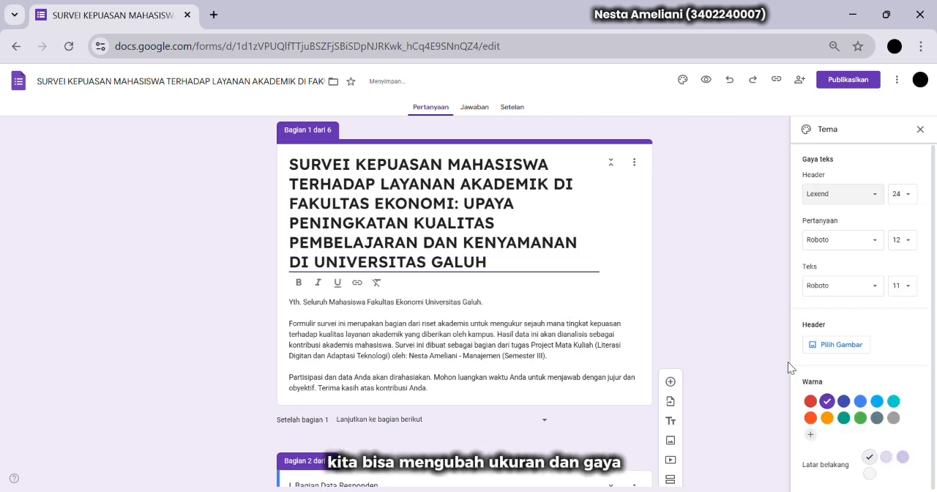
left_click(905, 196)
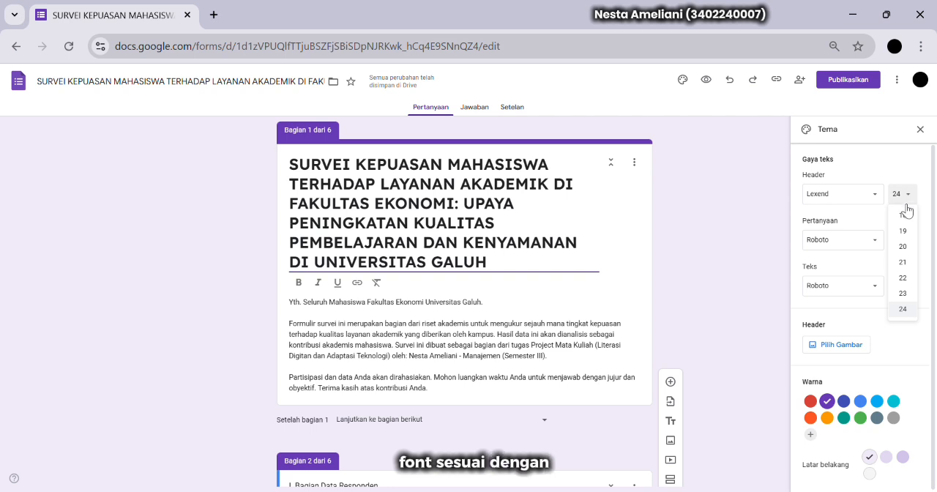
left_click(903, 218)
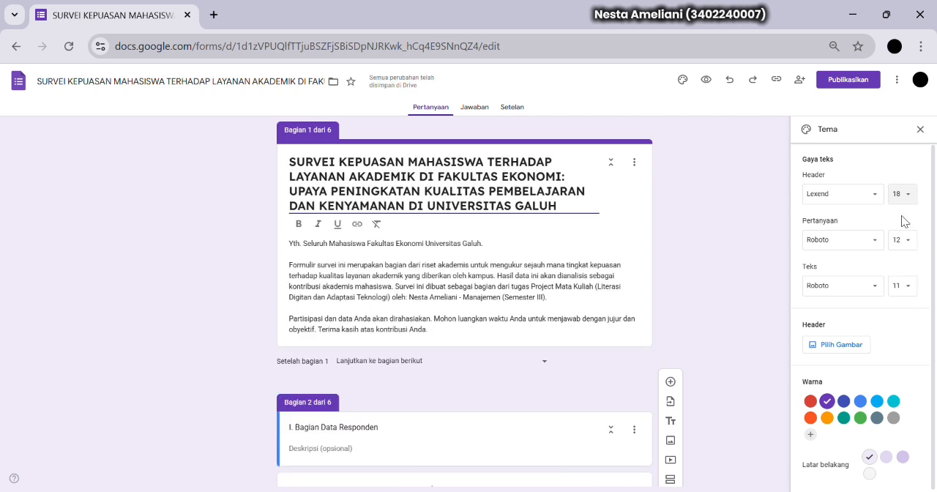
Set the theme's question text to Lexend in the Sedang weight, size 12
scroll(665, 308, "down", 3)
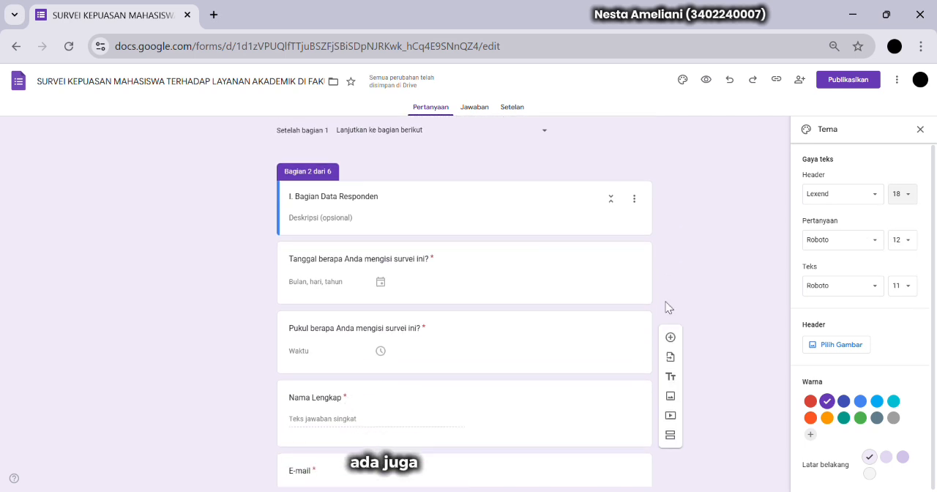
left_click(879, 242)
mouse_move(841, 303)
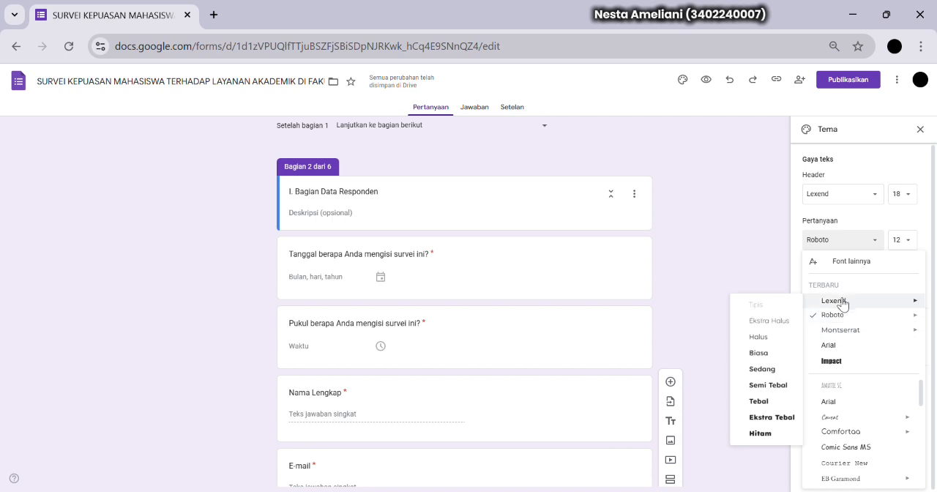
left_click(762, 369)
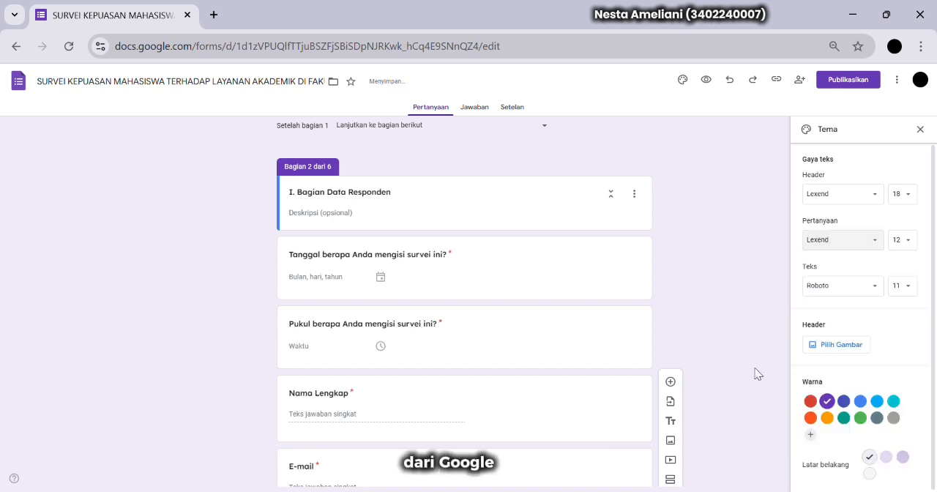
left_click(861, 291)
left_click(910, 245)
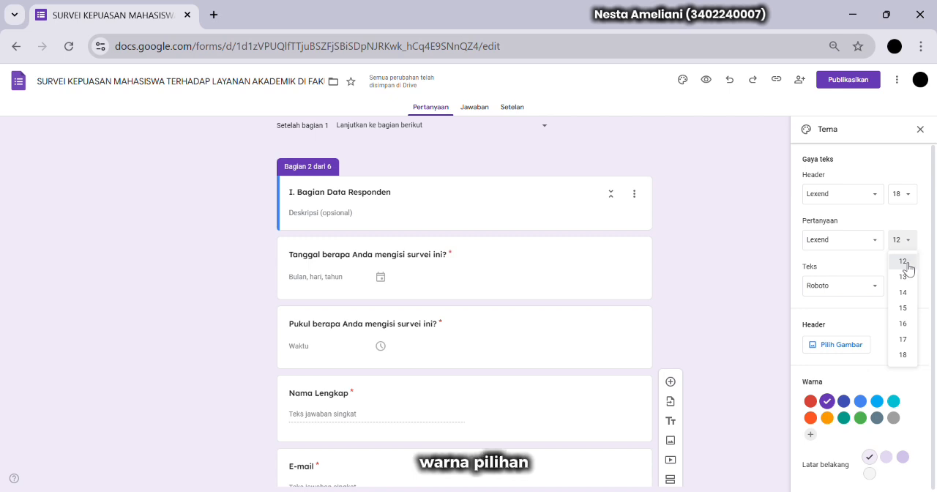
left_click(906, 266)
Set the theme's body text to Lexend in the Biasa weight, size 10, and check it across the questions
left_click(843, 286)
mouse_move(835, 347)
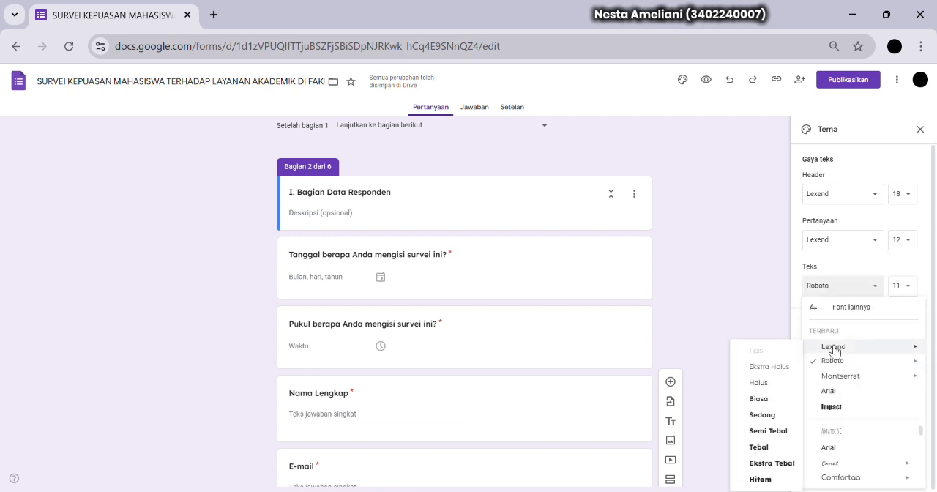
left_click(764, 400)
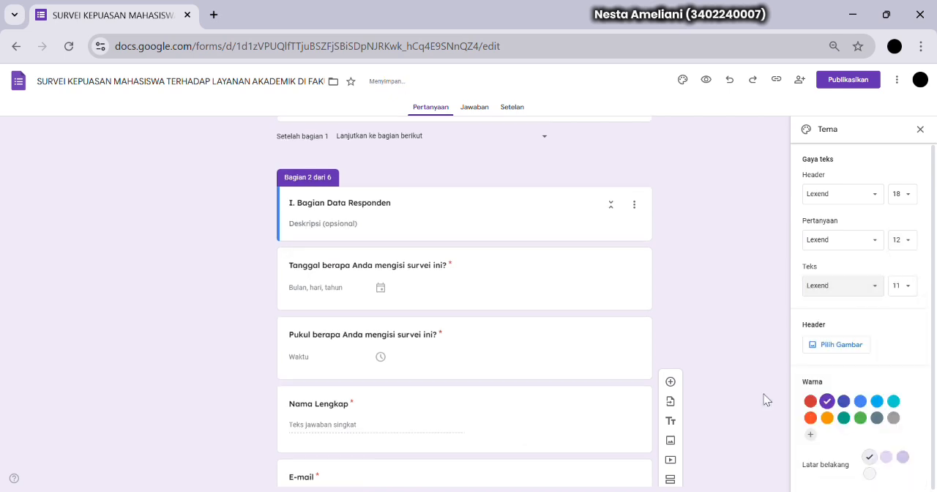
left_click(908, 291)
left_click(903, 326)
scroll(459, 324, "down", 4)
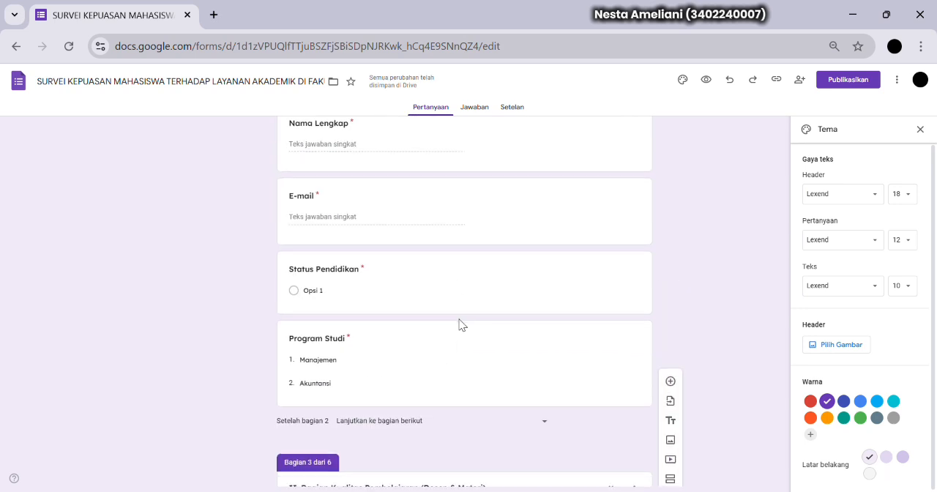
scroll(460, 324, "up", 3)
Switch the theme's body text font to Montserrat and review the form's appearance up to the title section
left_click(862, 287)
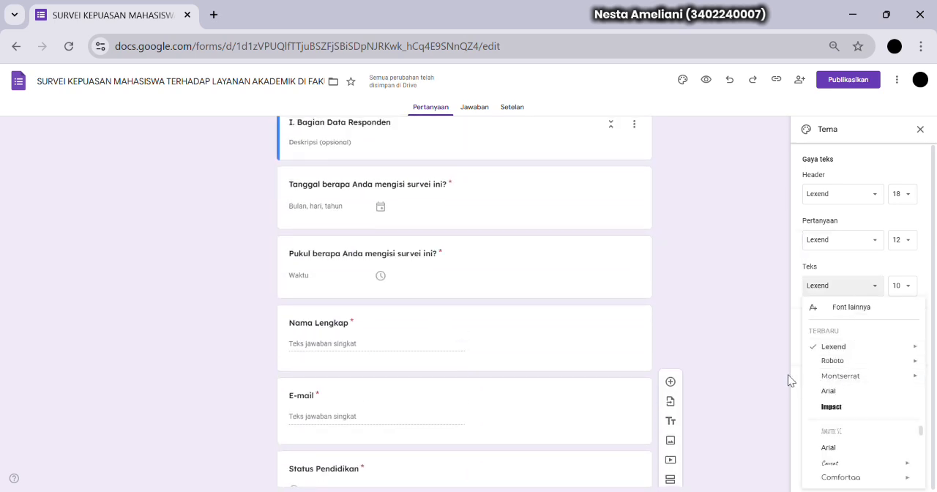
mouse_move(828, 376)
left_click(777, 297)
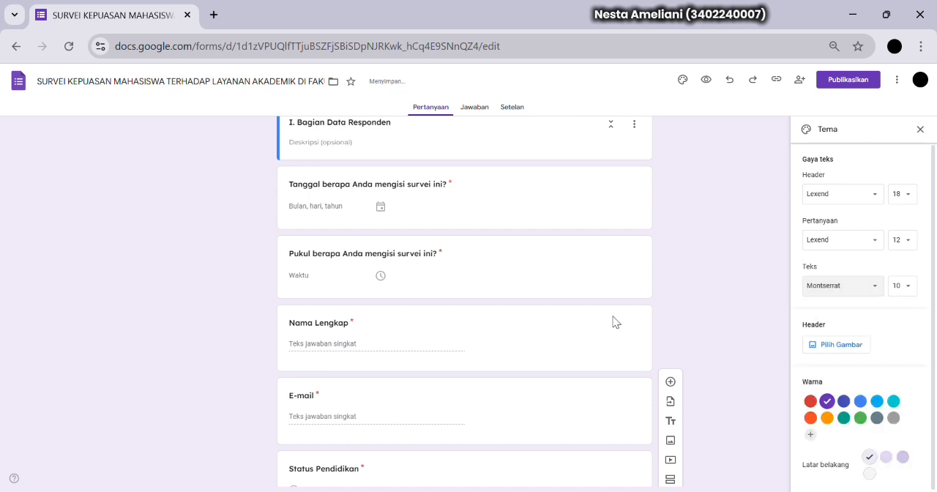
scroll(595, 319, "down", 4)
scroll(595, 319, "up", 5)
scroll(595, 325, "up", 4)
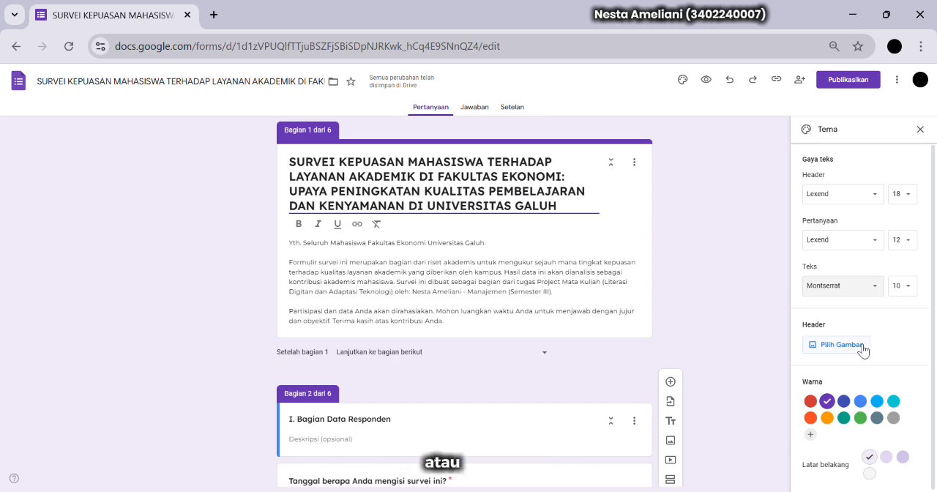
Browse the built-in header images in the Kantor dan Sekolah, Ilustrasi, Ulang Tahun, Makanan dan bersantap, Pesta and Khusus anak-anak categories
left_click(836, 344)
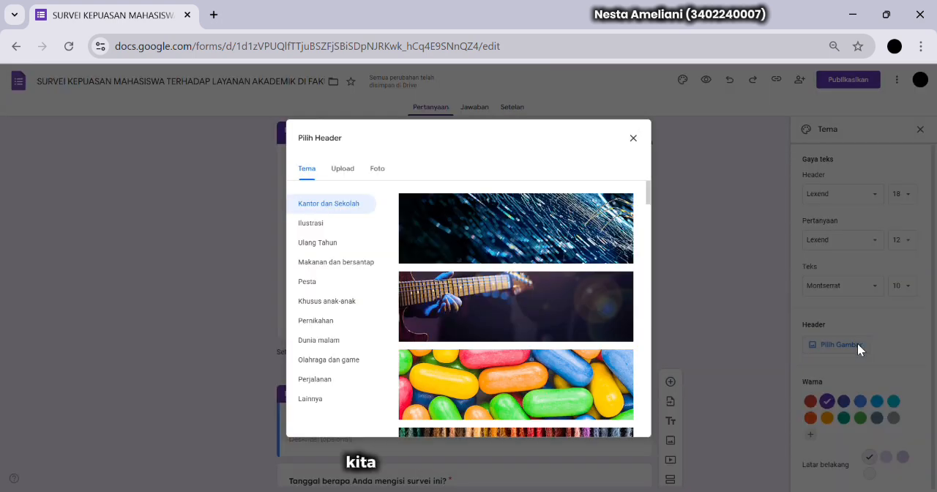
scroll(555, 288, "down", 8)
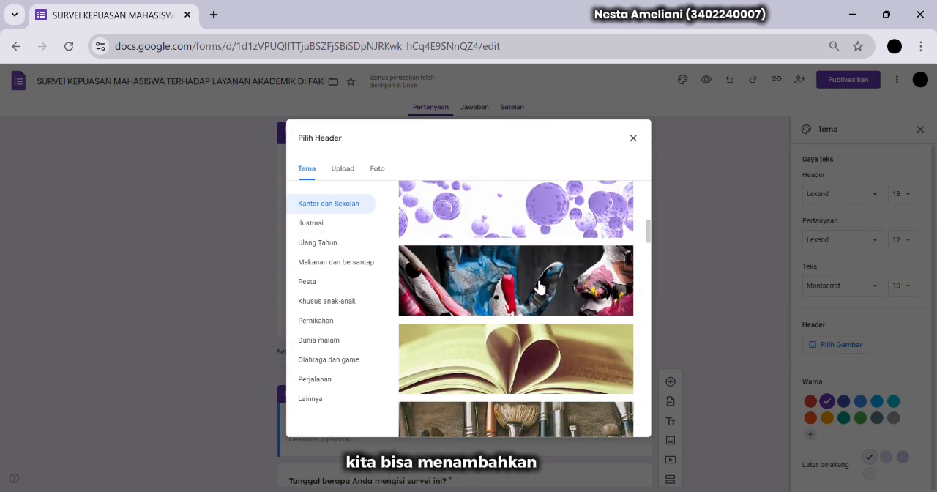
scroll(539, 288, "up", 8)
left_click(310, 224)
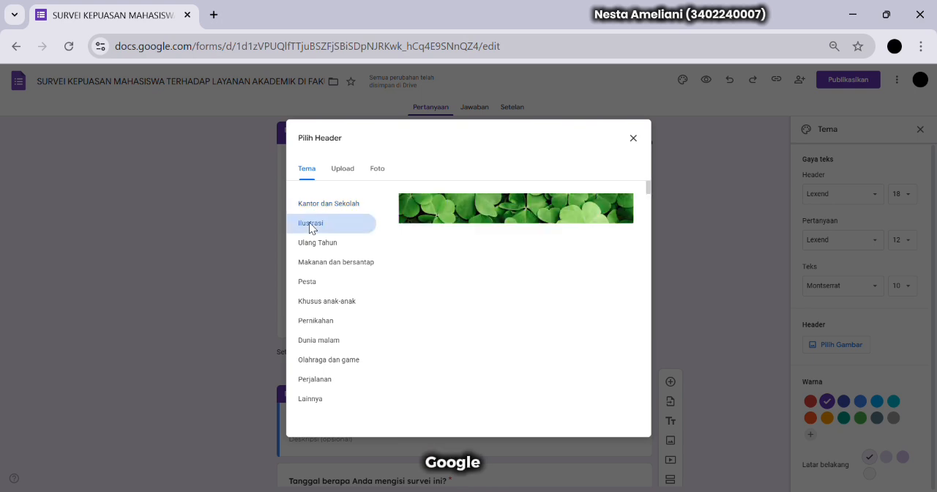
left_click(327, 265)
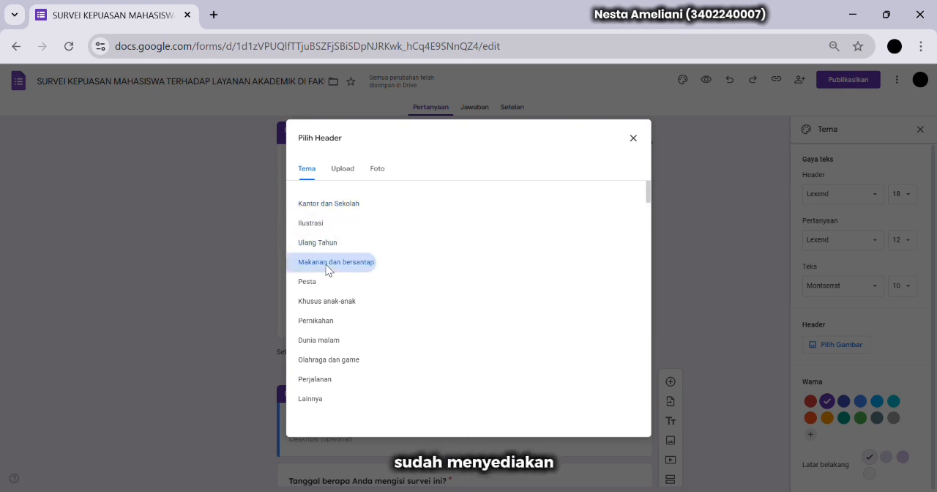
left_click(316, 225)
left_click(317, 243)
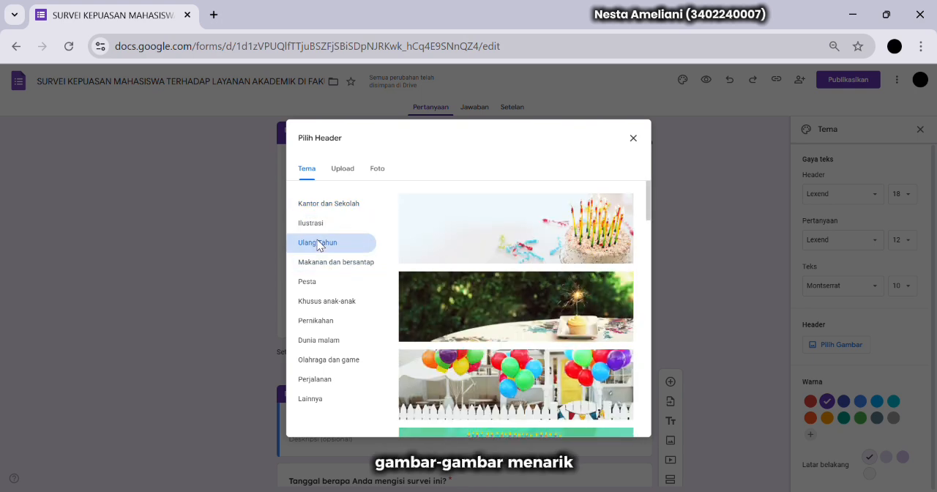
left_click(325, 261)
left_click(318, 289)
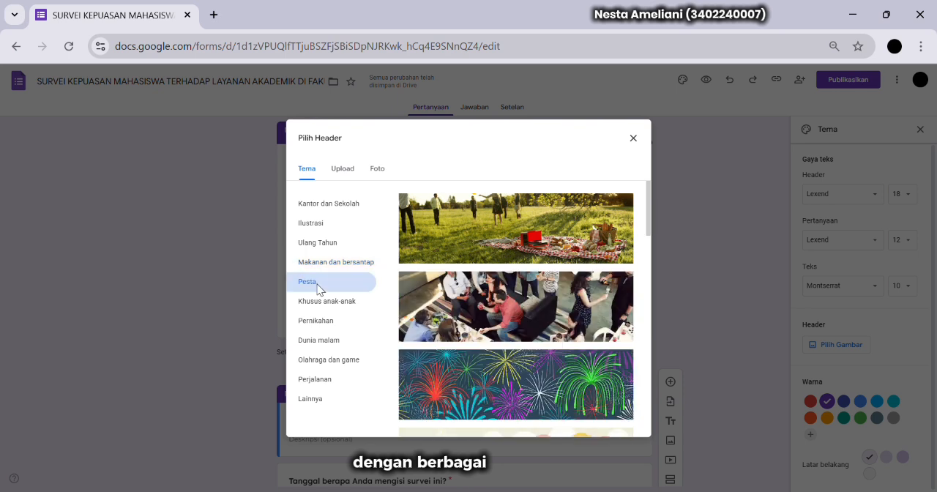
left_click(320, 302)
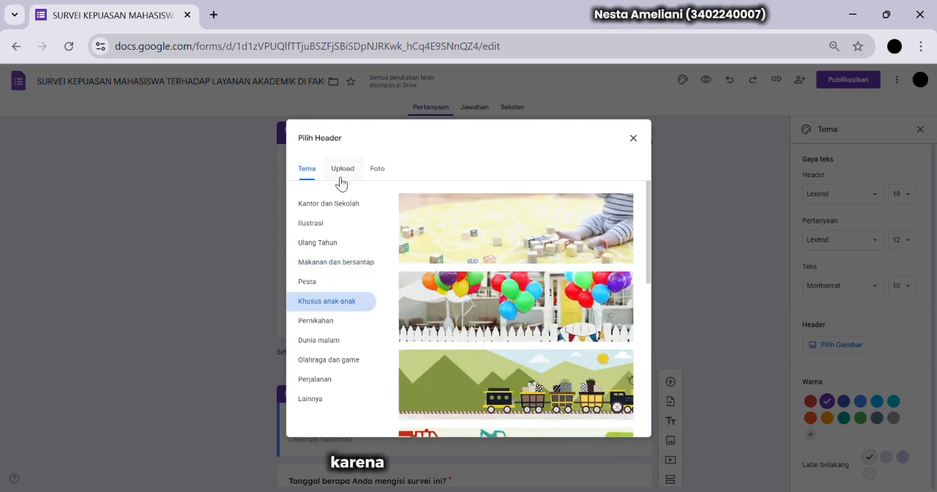
Upload the "SURVEI KEPUASAN Layanan Akademik Fakultas Ekonomi" banner and apply it as the form's header image
left_click(342, 172)
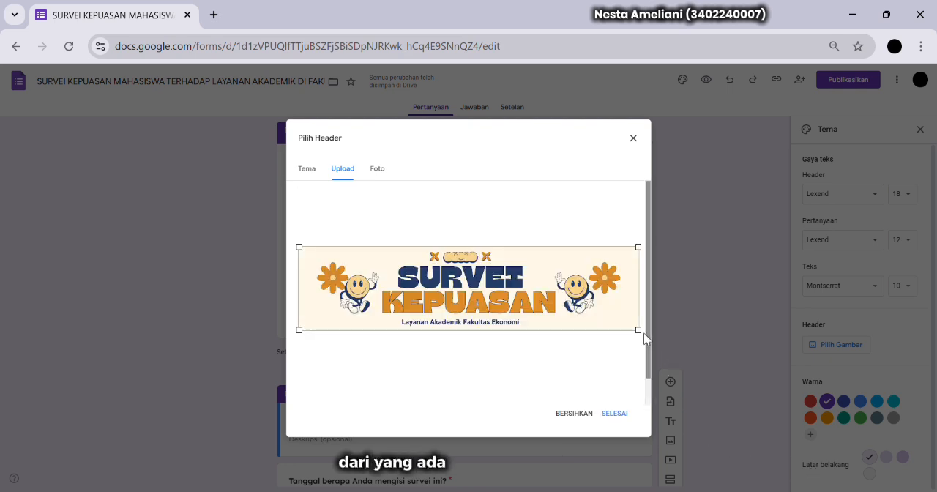
left_click(618, 415)
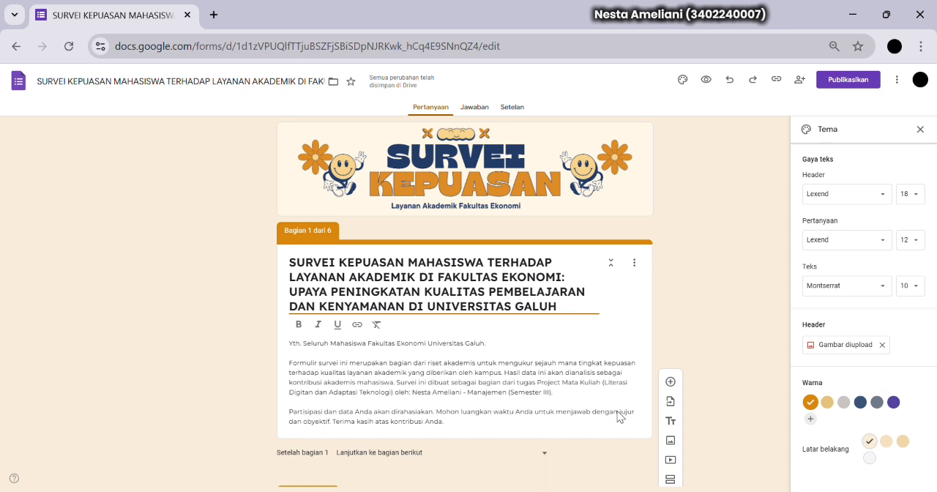
Review the themed form from the title section through to the final "Check This Out" section
scroll(618, 416, "down", 8)
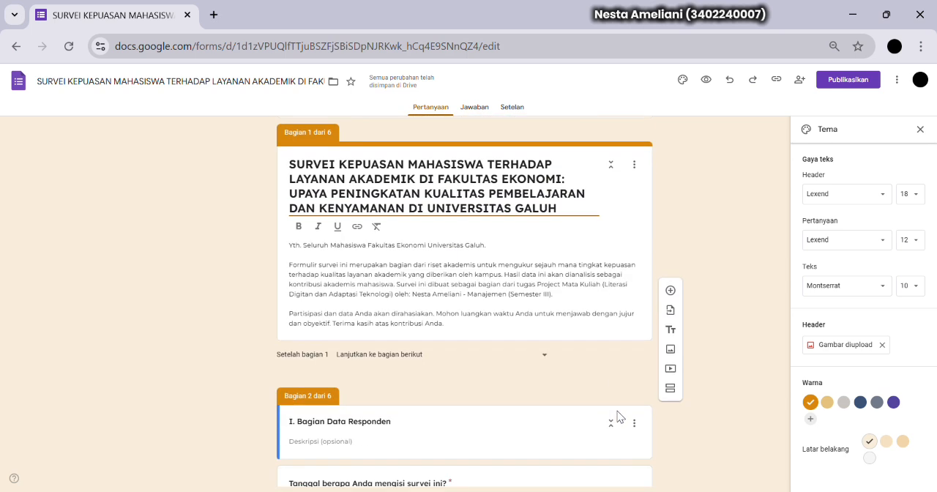
scroll(617, 417, "down", 20)
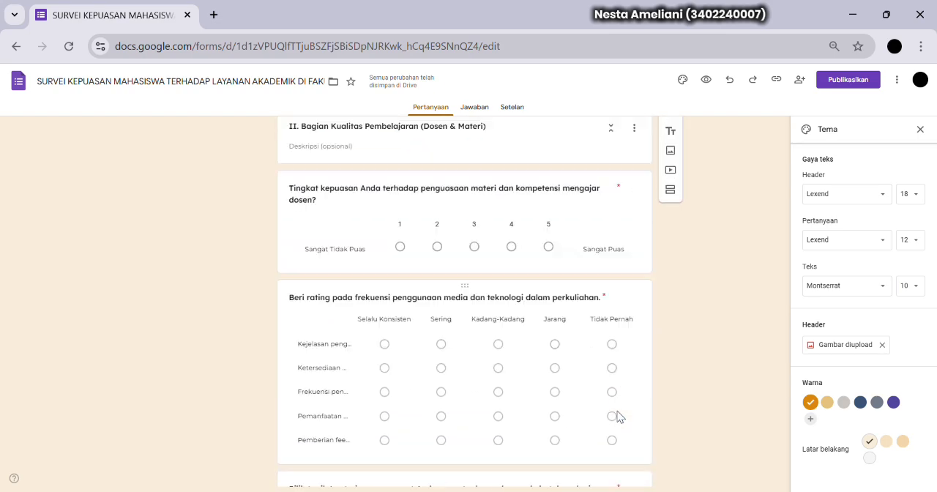
scroll(617, 417, "up", 8)
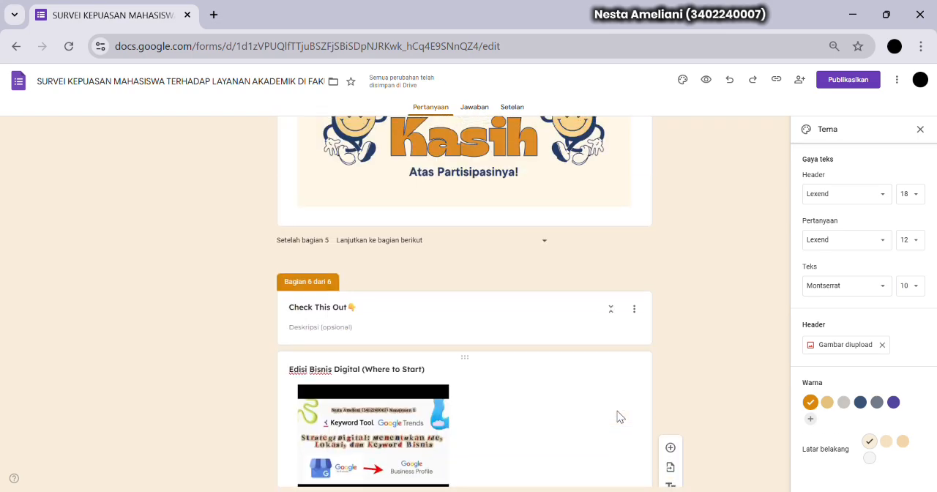
scroll(617, 417, "down", 10)
scroll(617, 417, "up", 20)
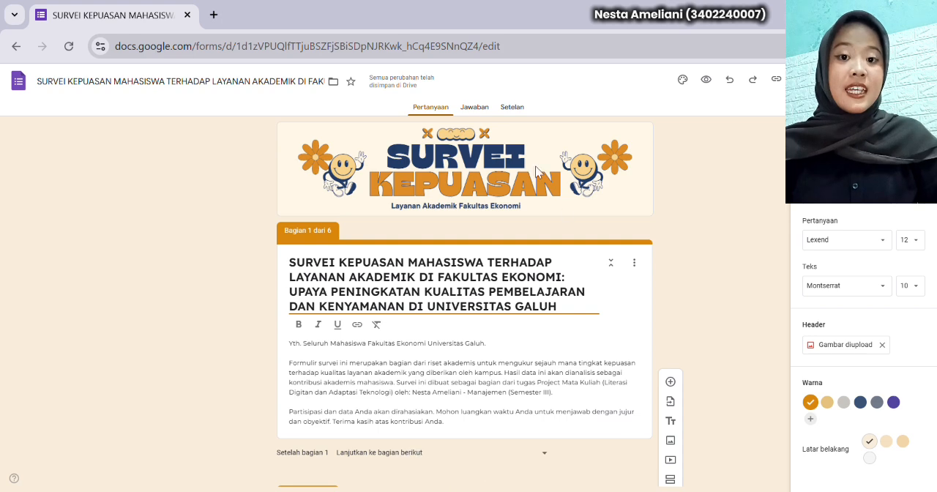
Set the form's confirmation message to "Terima kasih atas partisipasi Anda, semua data yang Anda kirimkan bersifat rahasia." and save it
left_click(519, 109)
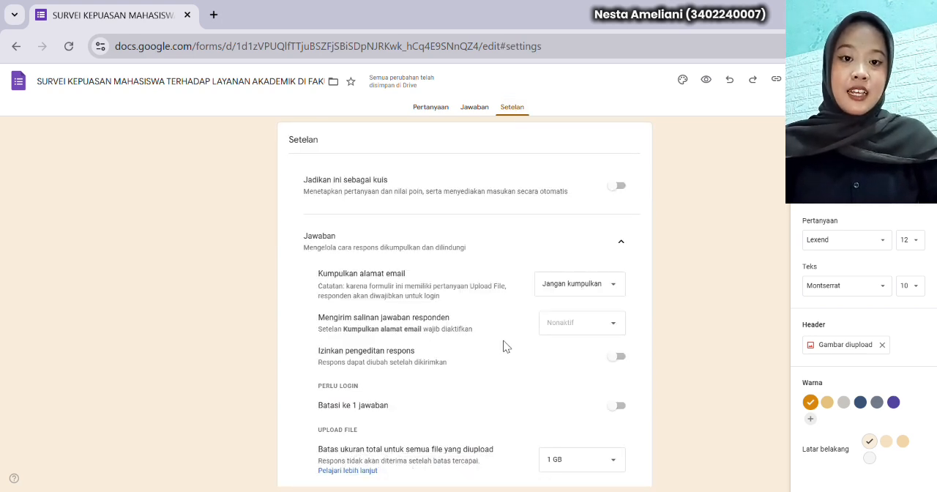
scroll(503, 347, "down", 3)
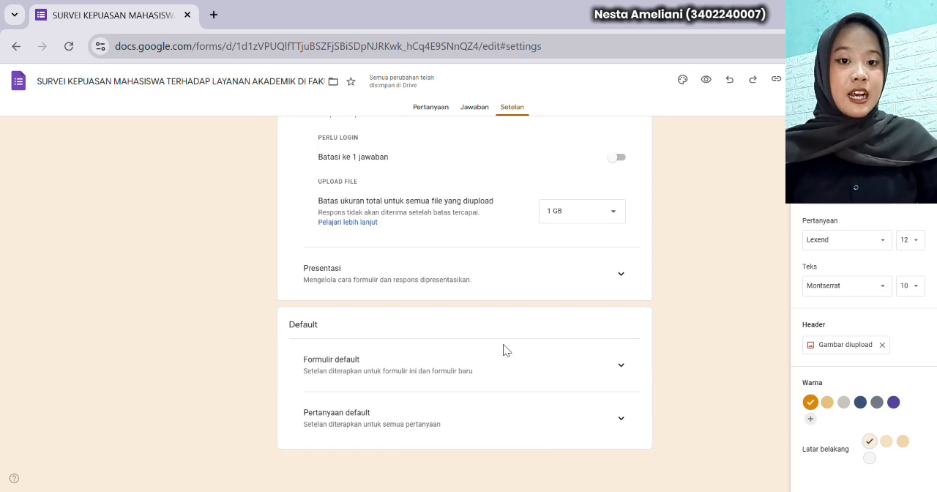
left_click(620, 275)
scroll(621, 280, "down", 2)
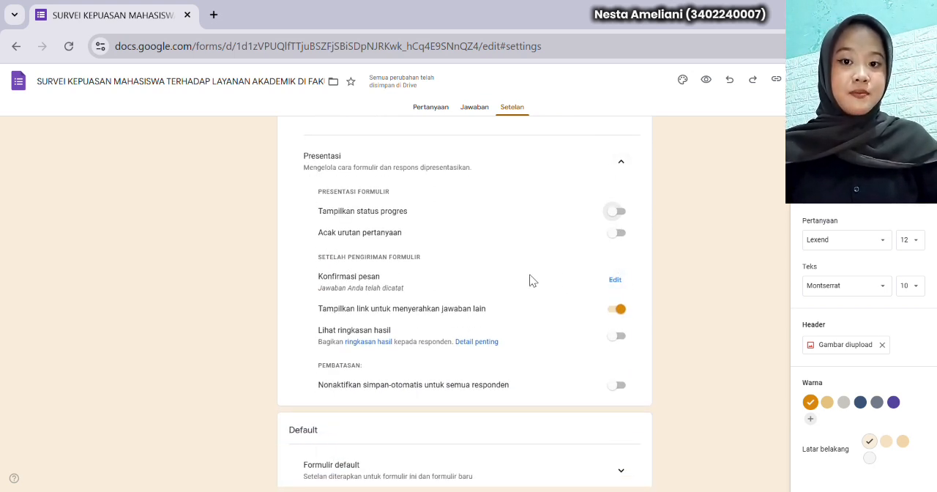
left_click(617, 280)
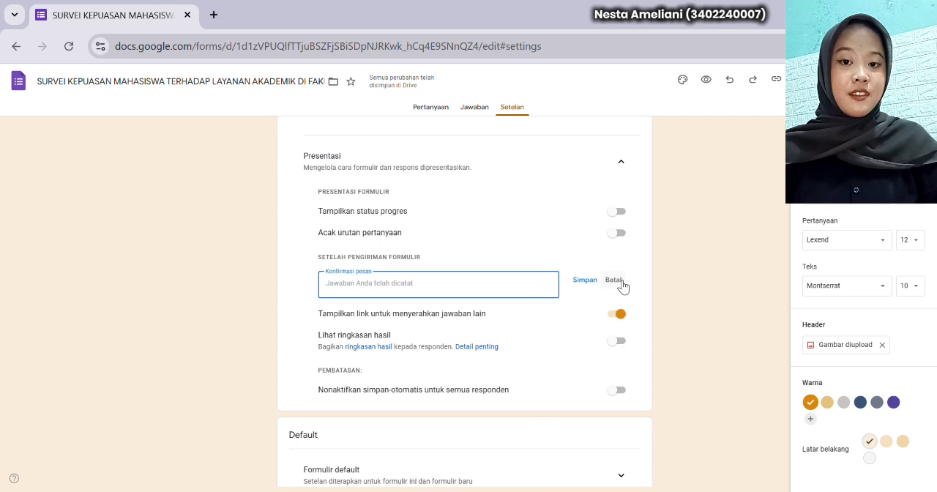
type("Terima kasih atas partisipasi Anda, semua data yang Anda kirimkan bersifat rahasia.")
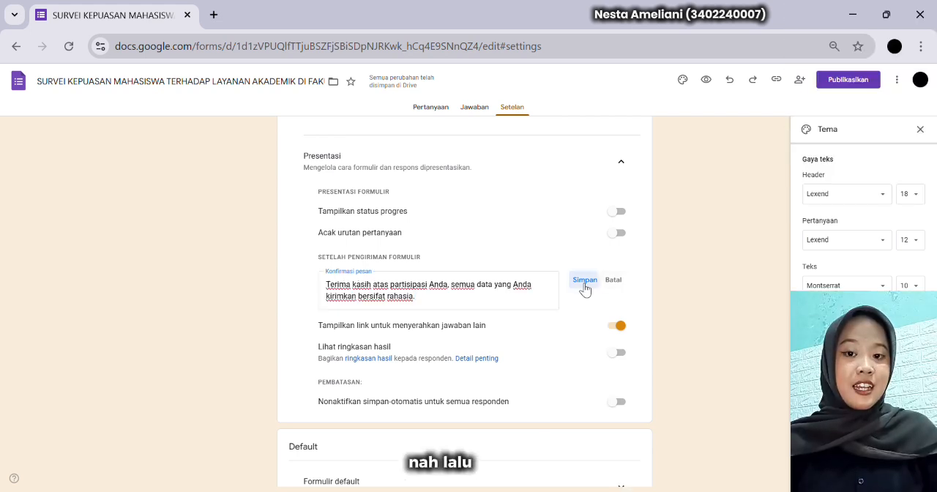
left_click(584, 282)
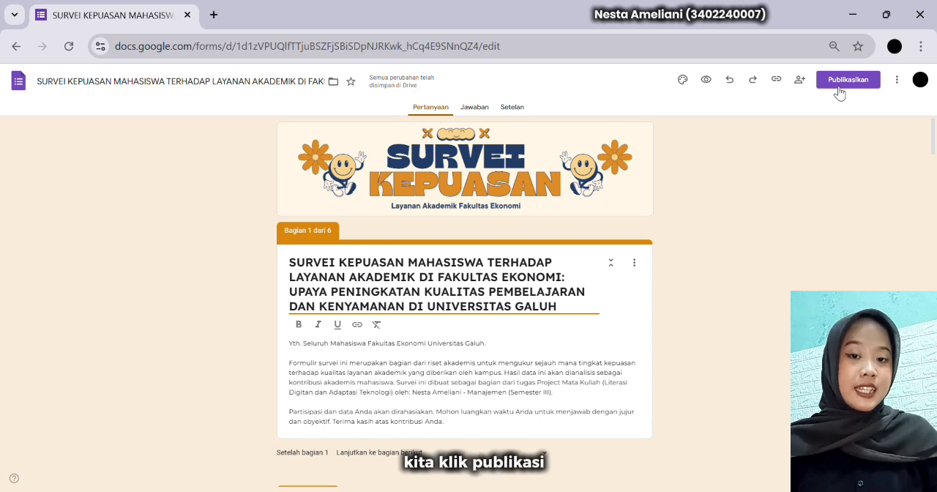
Publish the form for anyone with the link to respond, and copy its shortened respondent URL
left_click(837, 89)
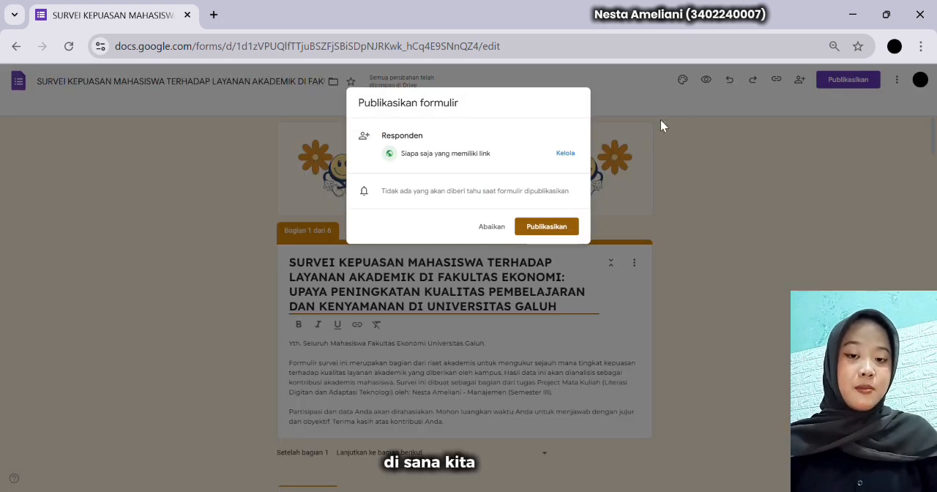
left_click(573, 154)
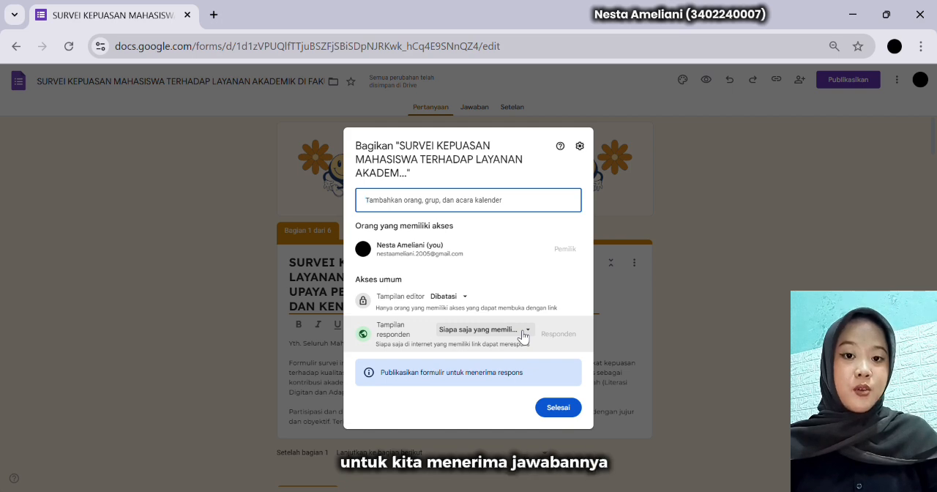
left_click(558, 409)
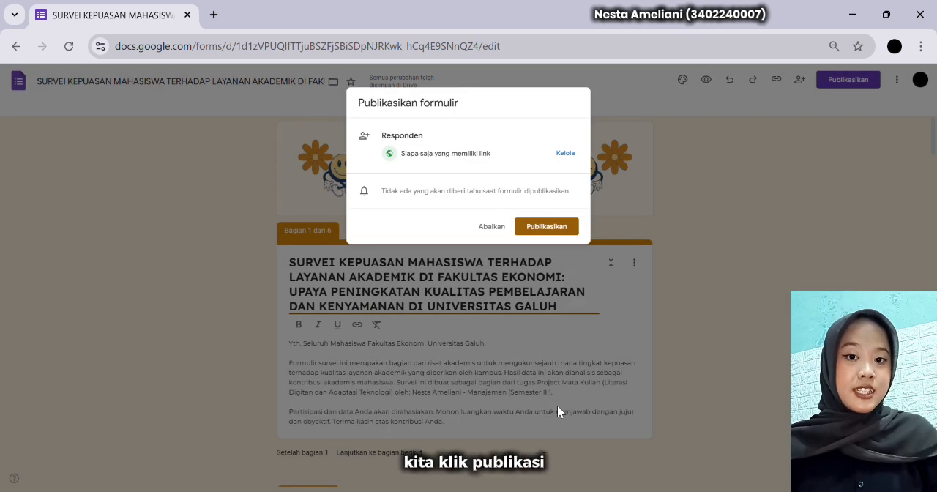
left_click(546, 231)
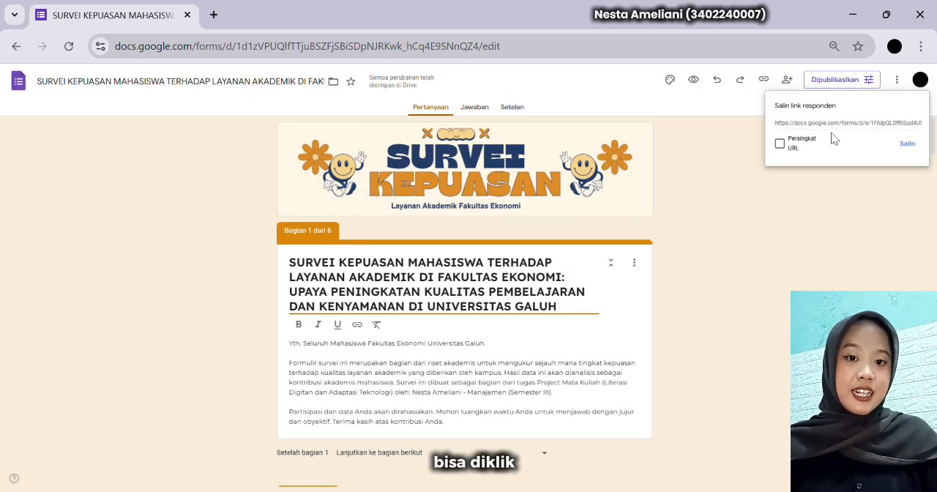
left_click(780, 144)
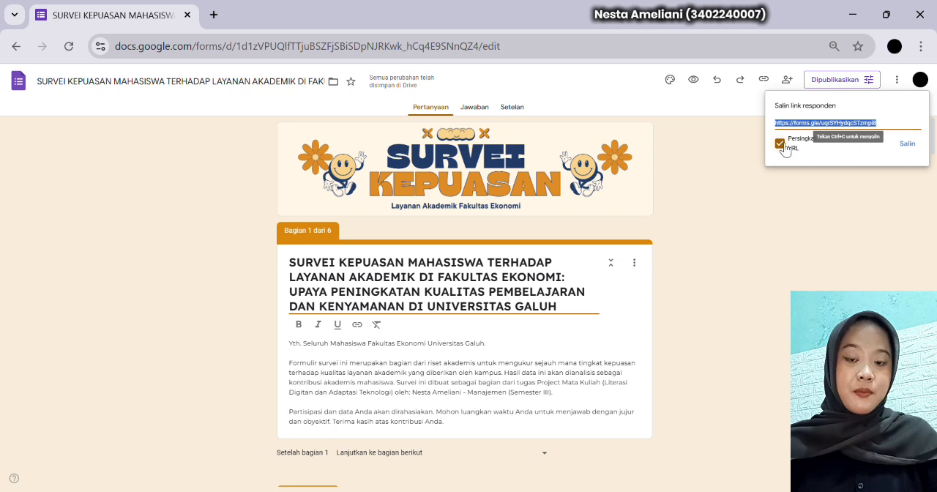
left_click(908, 144)
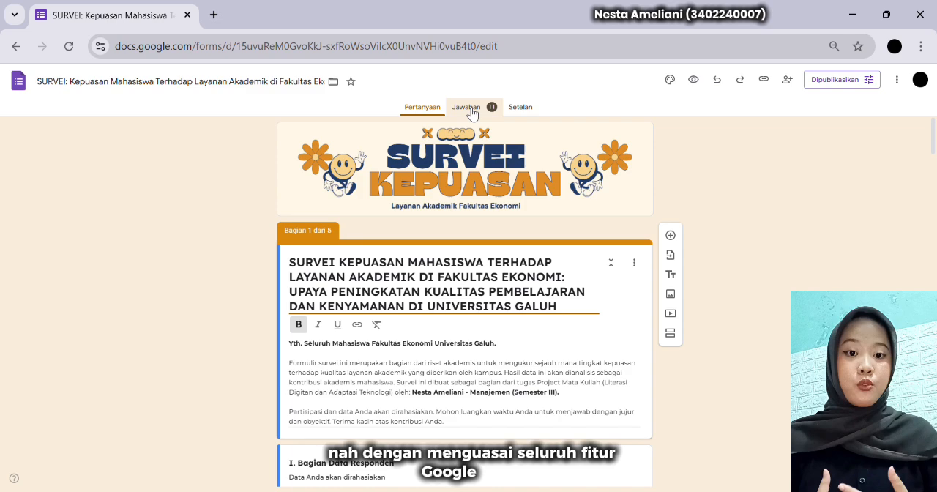
Examine the survey's response summary, including the charts for the teaching, administration and recommendation sections
left_click(471, 108)
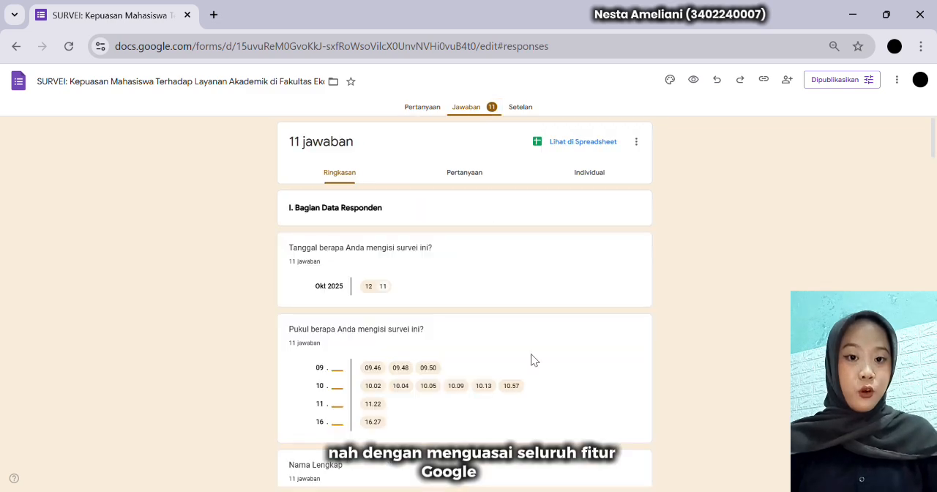
scroll(517, 292, "down", 10)
scroll(521, 342, "down", 20)
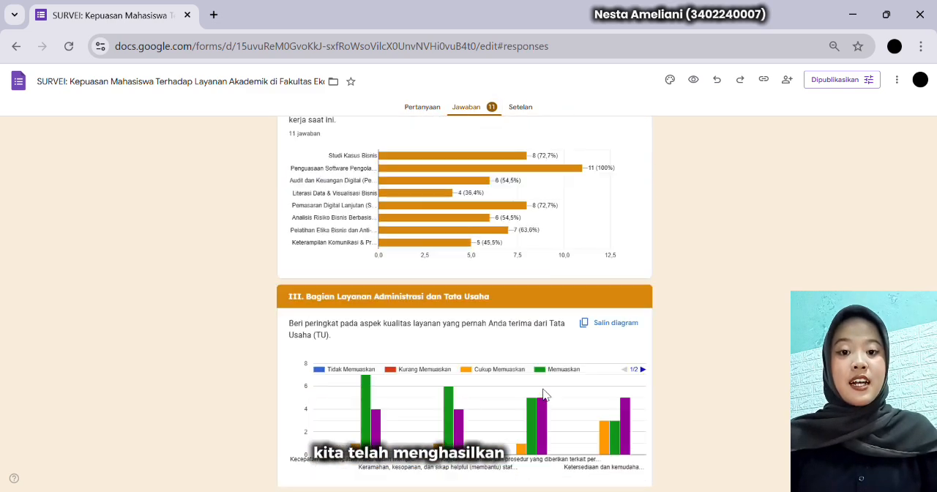
scroll(569, 312, "down", 3)
scroll(569, 311, "up", 20)
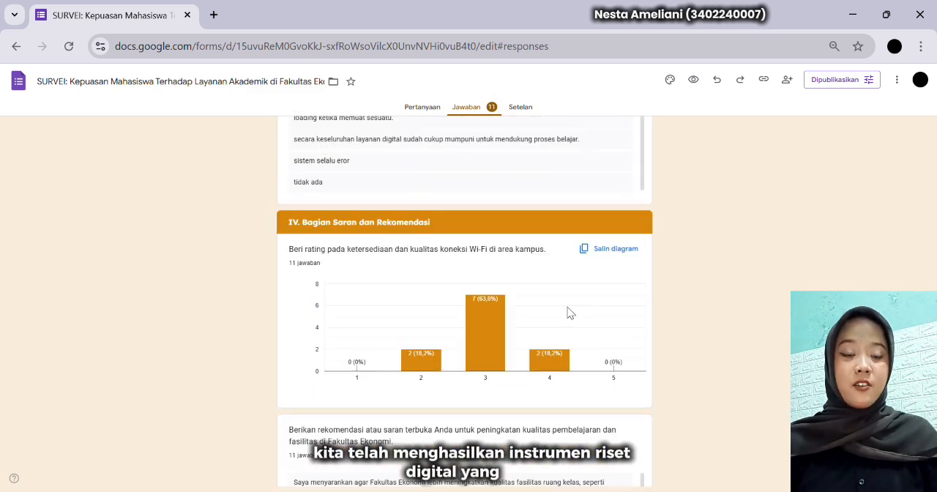
Open the linked response spreadsheet in Google Sheets, inspect its columns through the overall rating, and return to the form's questions
left_click(574, 144)
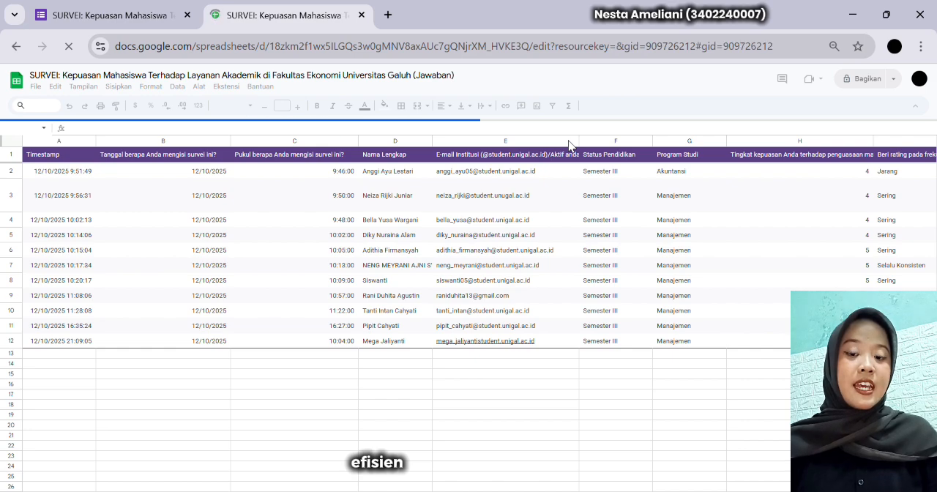
scroll(771, 428, "right", 1)
scroll(772, 431, "right", 15)
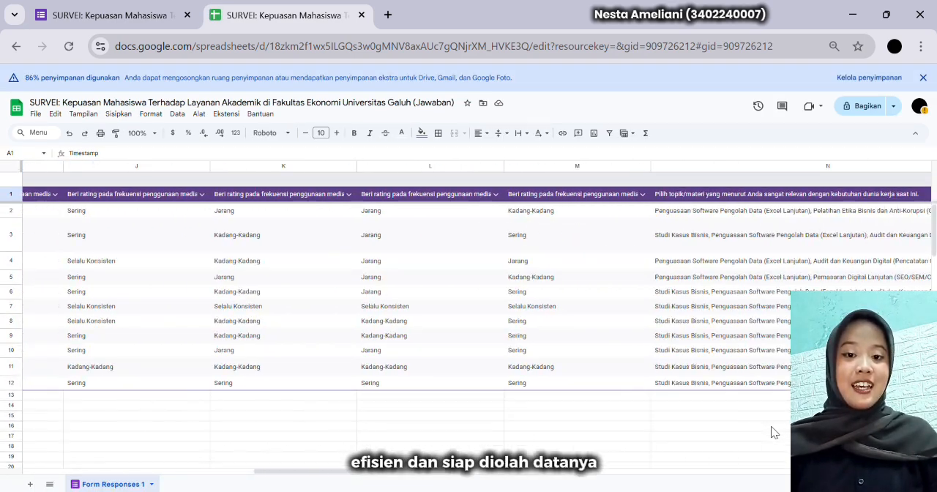
scroll(772, 431, "right", 5)
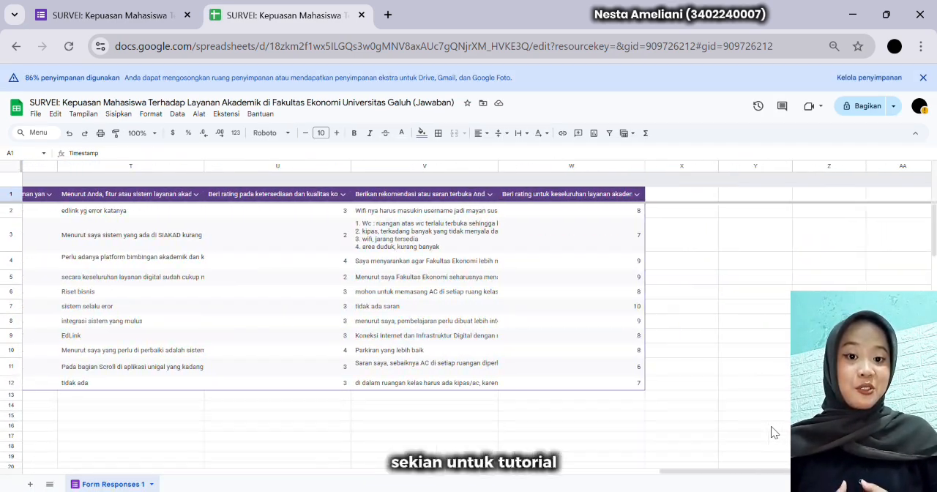
scroll(773, 431, "left", 20)
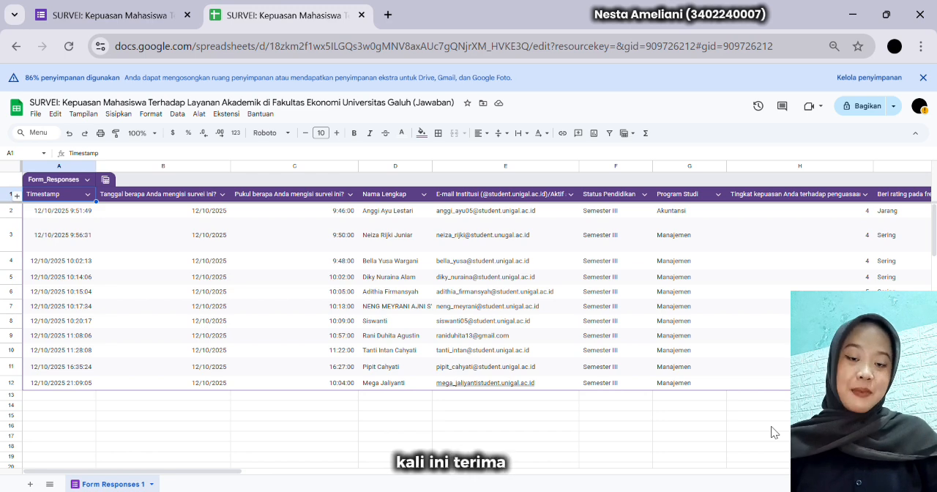
key("ctrl+Page_Up")
left_click(421, 110)
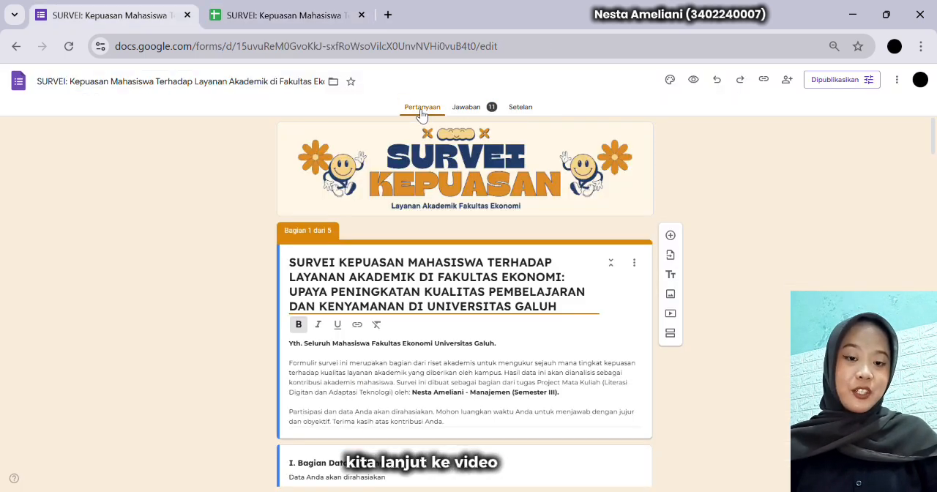